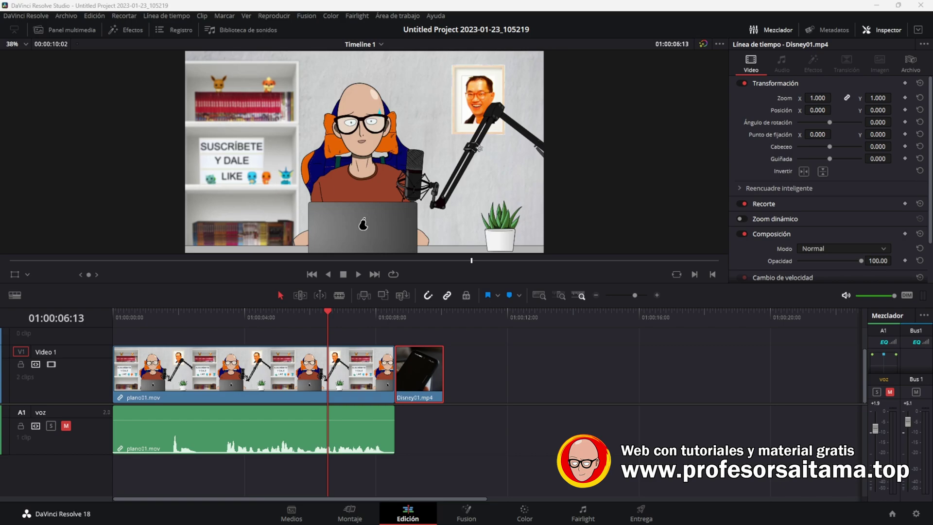
Select the plano01.mov clip on the timeline
left_click(251, 363)
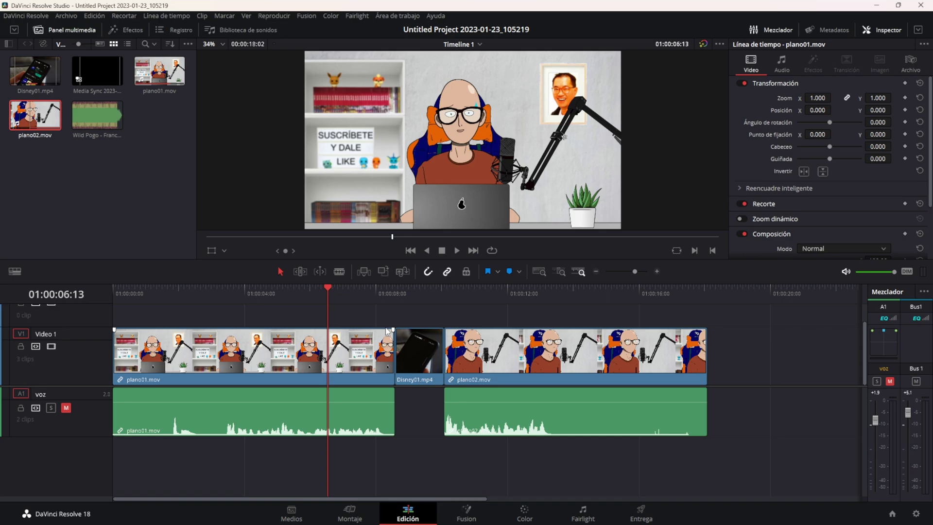
Delete the empty top video track, then select the plano01.mov clip
scroll(387, 331, "up", 1)
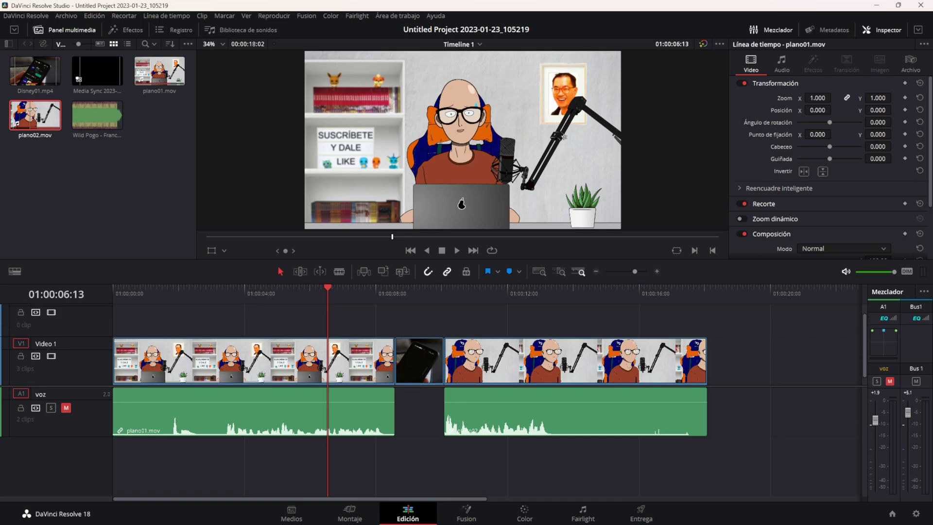
right_click(86, 314)
left_click(108, 376)
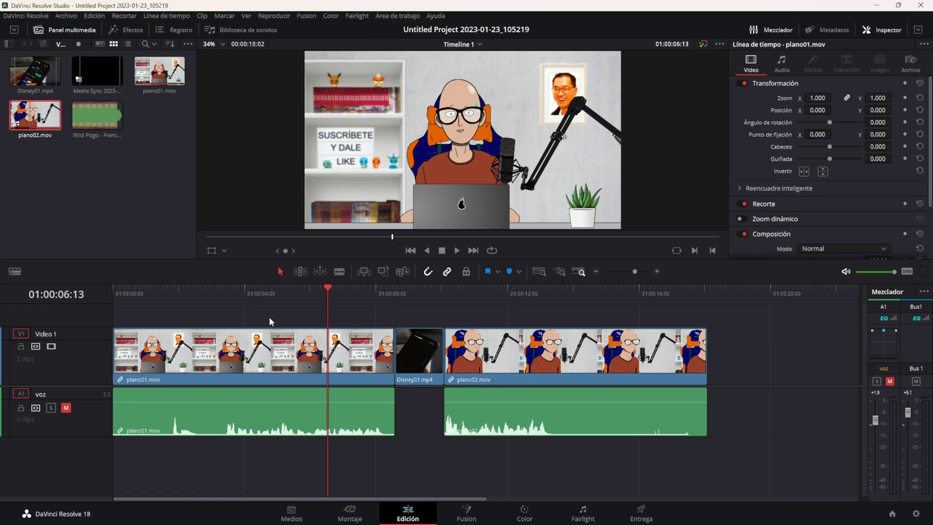
left_click(270, 413)
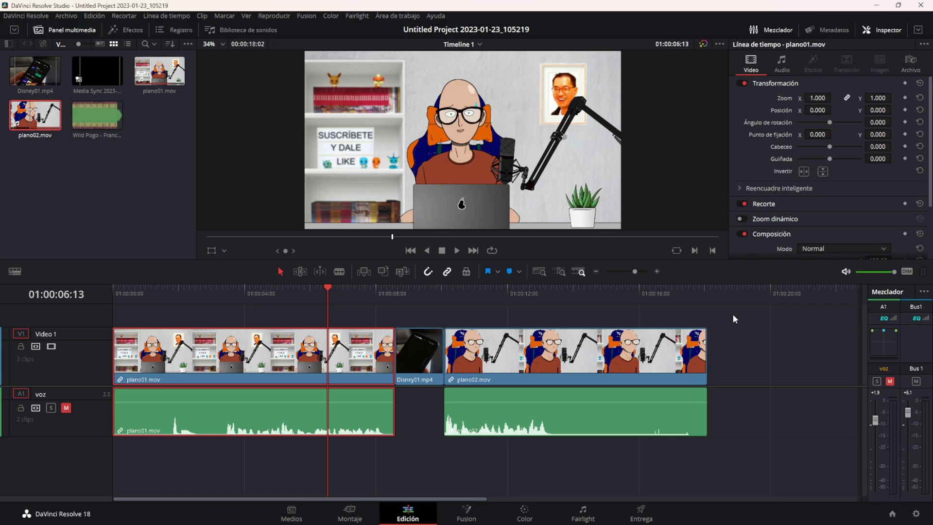
Give plano01.mov the Melón clip colour
right_click(265, 353)
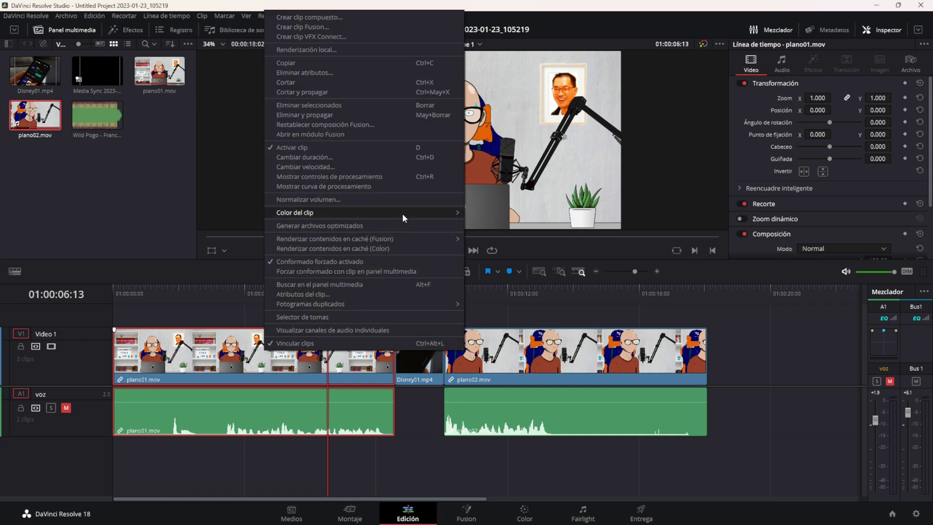
mouse_move(403, 213)
left_click(512, 235)
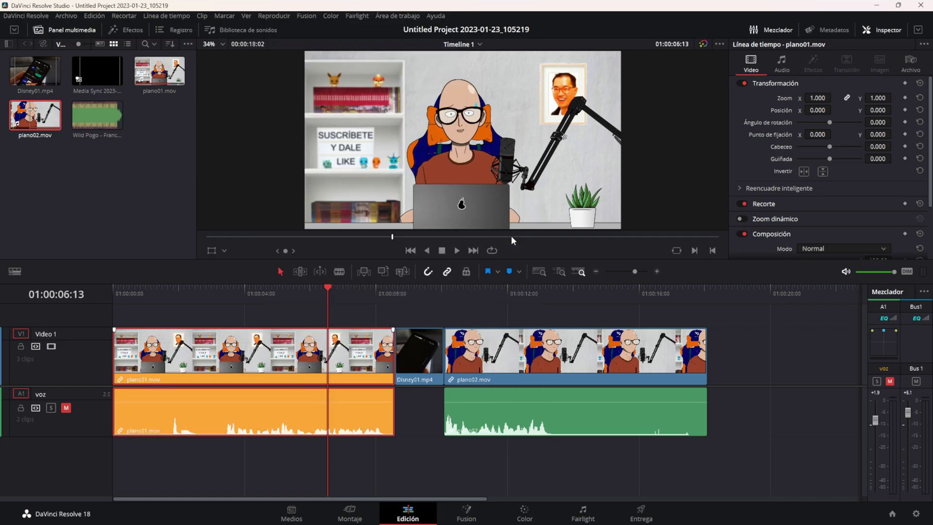
Split plano01.mov, move its pieces in among the plano02.mov clips, and close the gaps
key("ctrl+b")
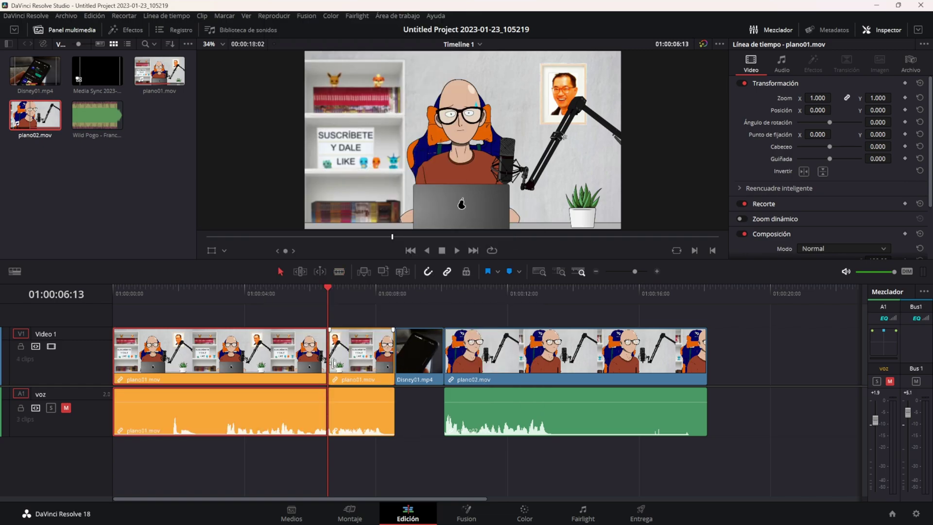
mouse_move(348, 349)
left_mouse_down()
mouse_move(757, 334)
mouse_move(728, 335)
left_mouse_up()
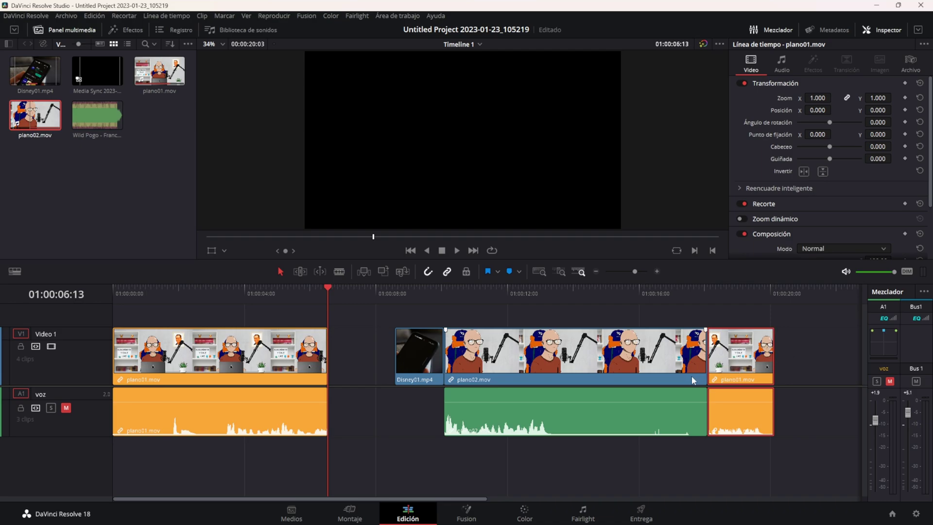
key("ctrl+z")
key("ctrl+z")
key("ctrl+z")
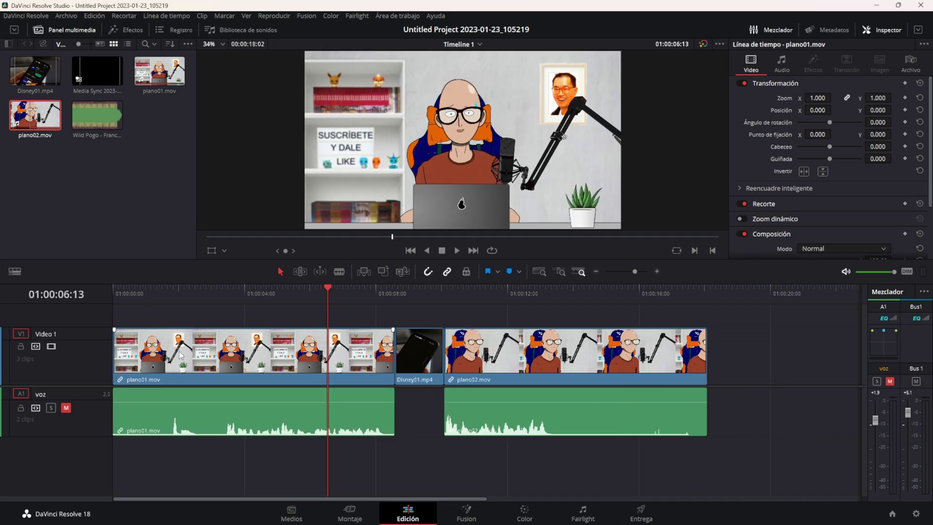
left_click_drag(292, 358, 722, 358)
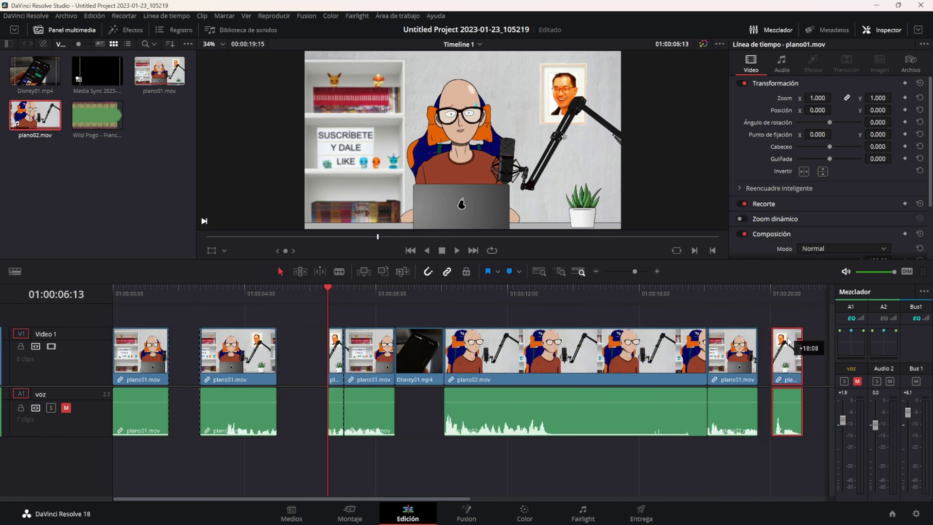
left_click_drag(184, 357, 560, 358)
left_click_drag(238, 358, 463, 358)
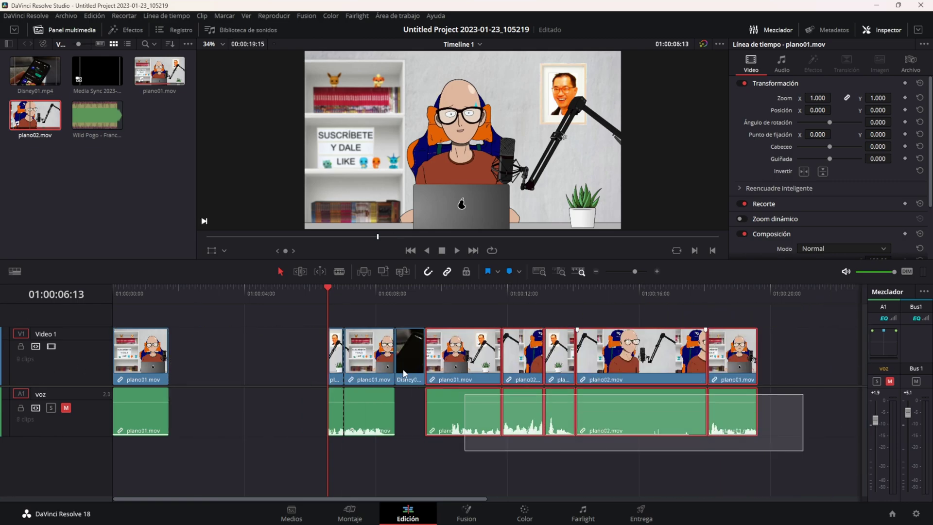
left_click_drag(807, 455, 330, 389)
left_click_drag(360, 354, 201, 354)
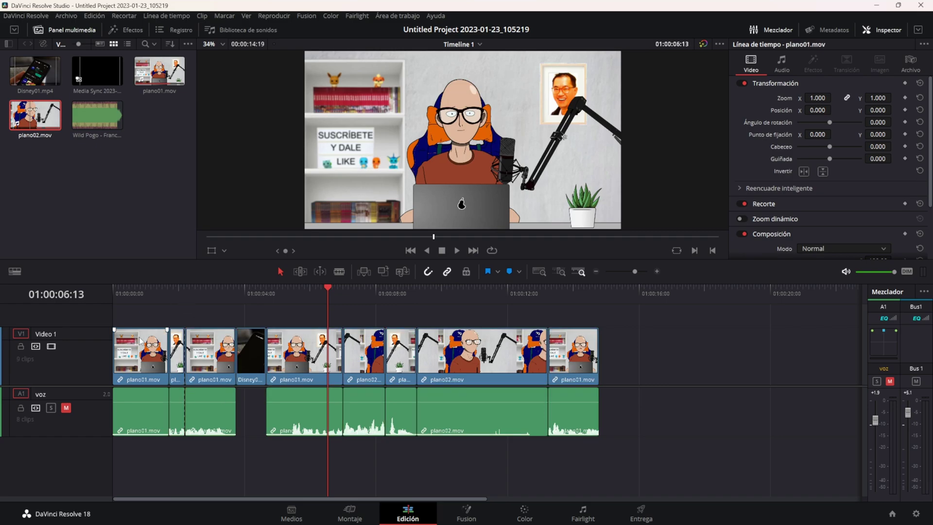
Colour the first plano01.mov clip Melón
left_click(169, 294)
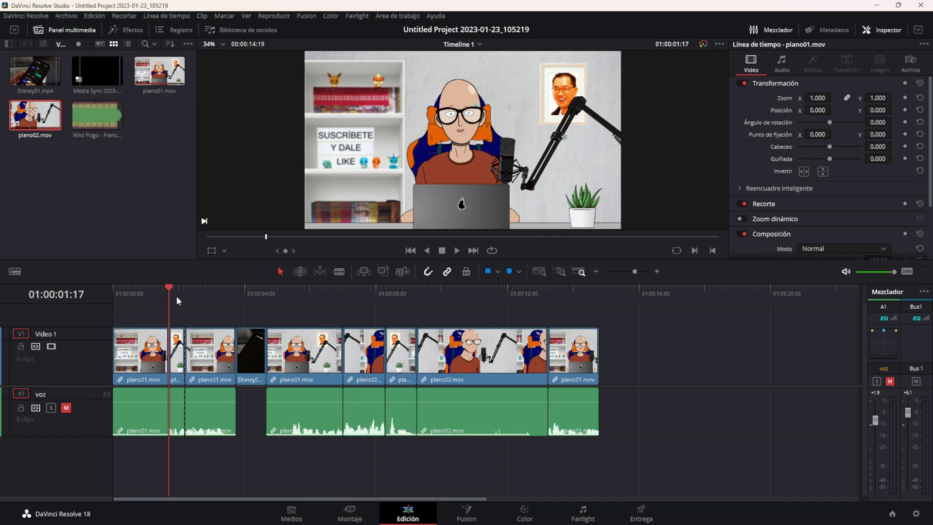
right_click(143, 357)
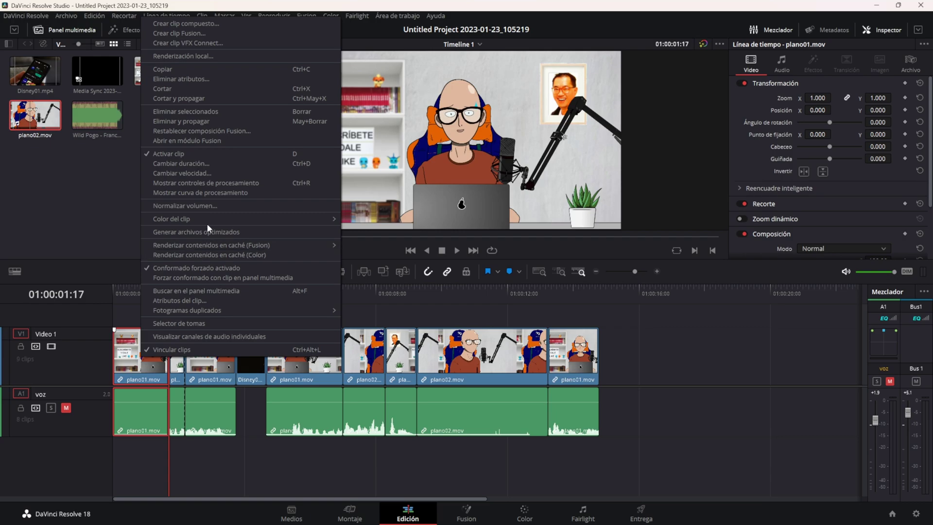
mouse_move(211, 218)
left_click(370, 244)
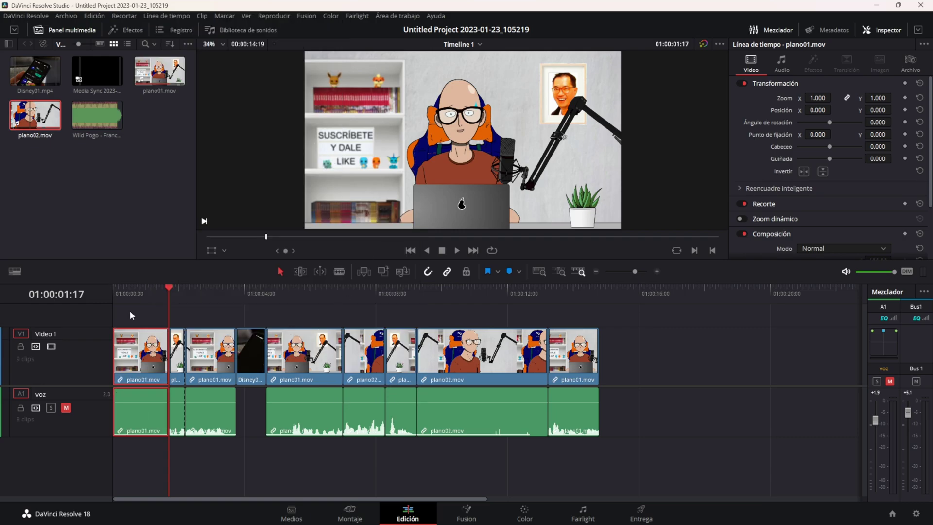
Colour the third, fifth and short plano01.mov pieces Melón together
left_click(221, 361, "ctrl")
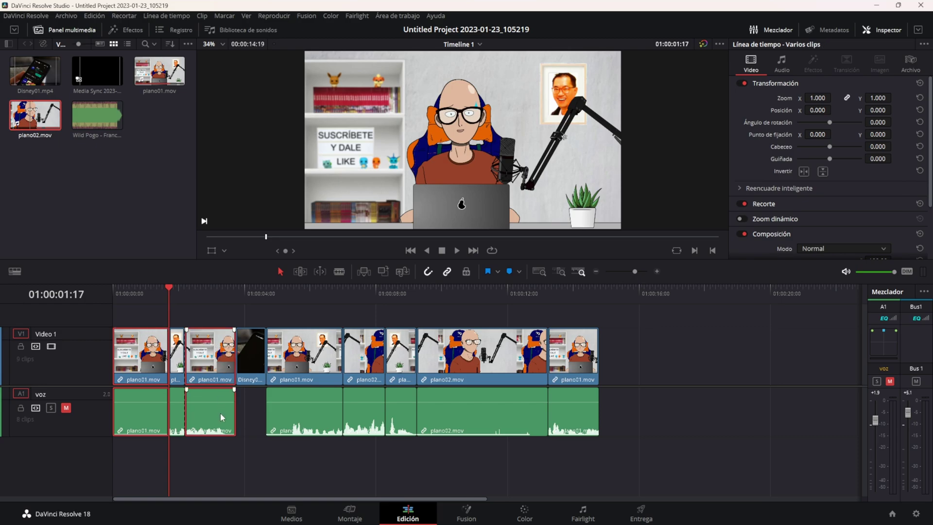
left_click(316, 352, "ctrl")
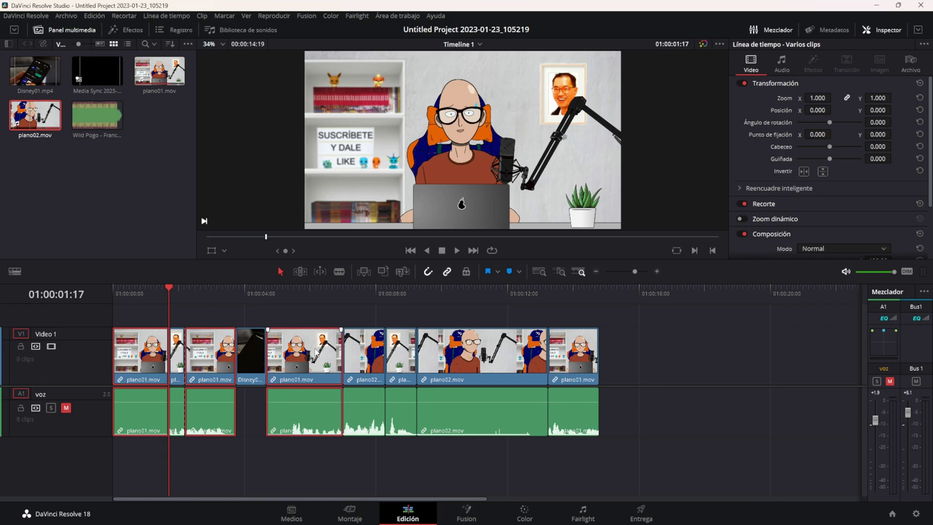
left_click(400, 360, "ctrl")
right_click(399, 360)
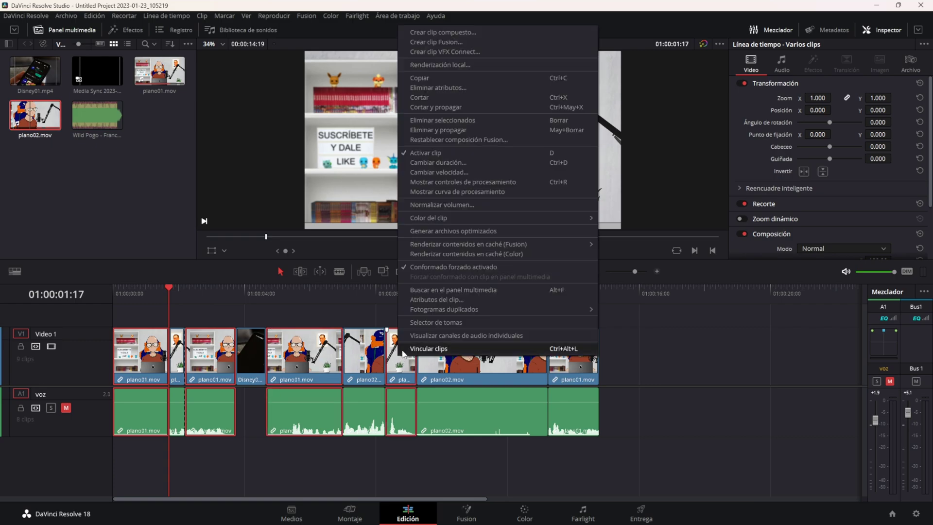
mouse_move(457, 218)
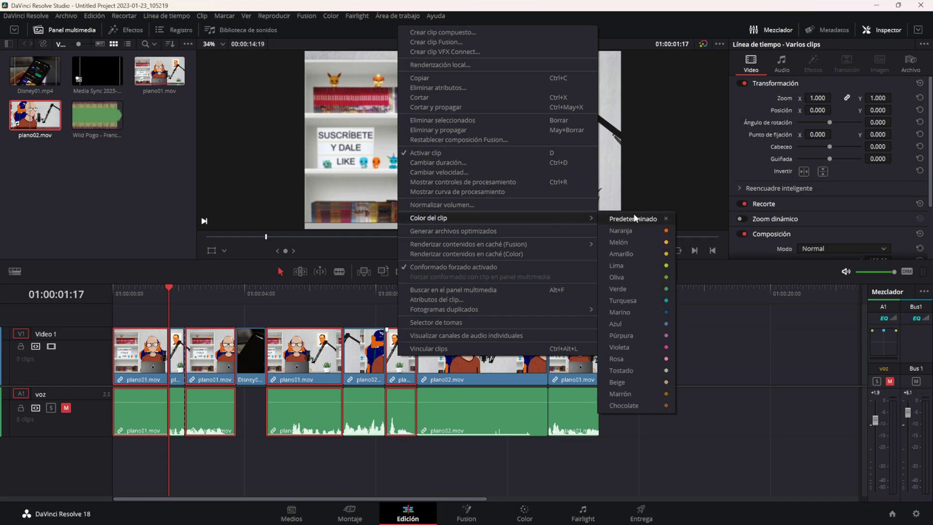
left_click(663, 244)
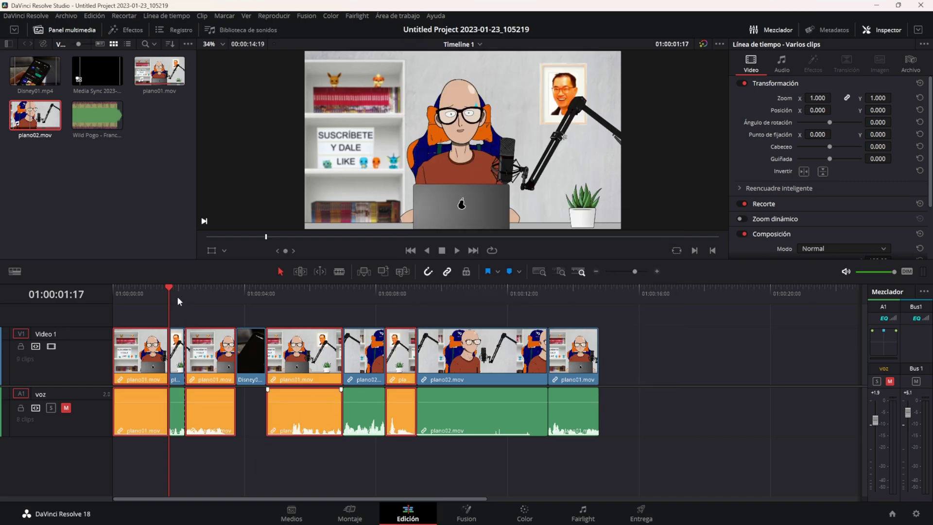
scroll(178, 294, "up", 2)
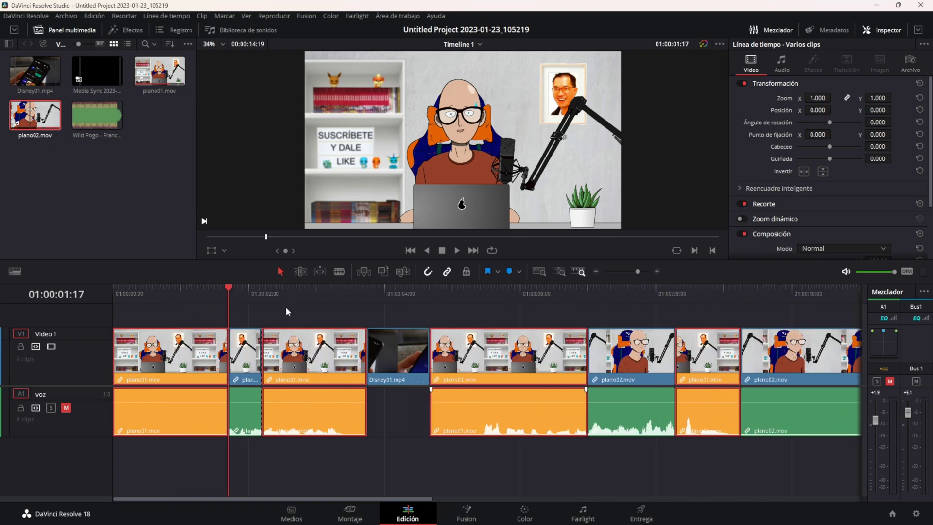
Undo the orange timeline colouring and give plano01.mov the Naranja colour in the media pool
key("ctrl+z")
key("ctrl+minus")
left_click(139, 222)
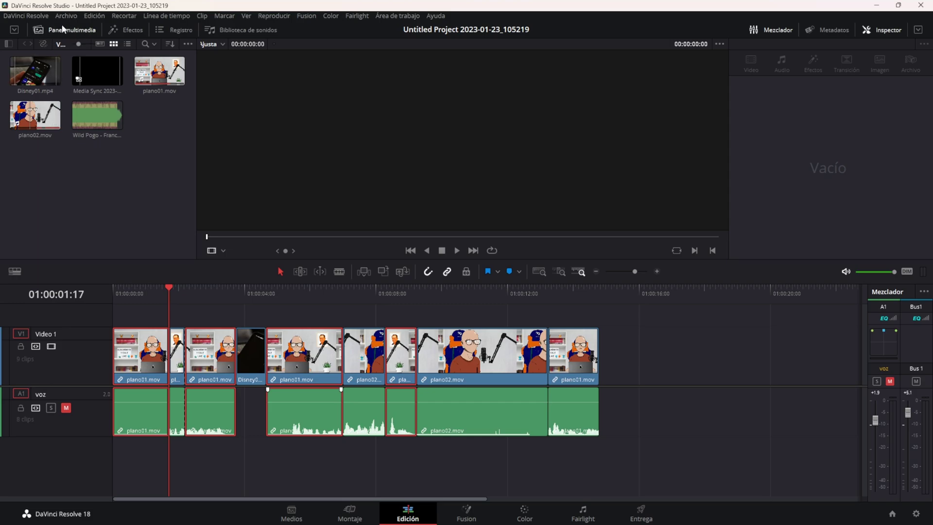
left_click(152, 77)
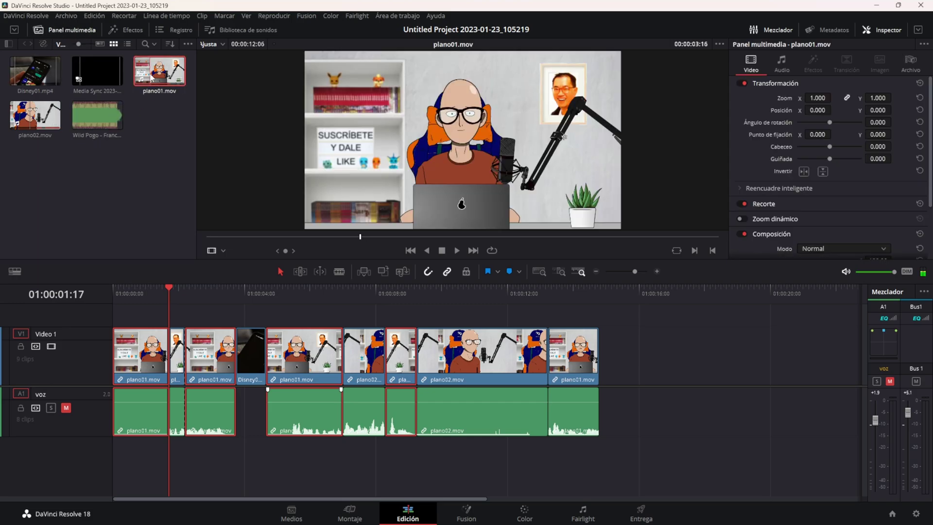
right_click(152, 77)
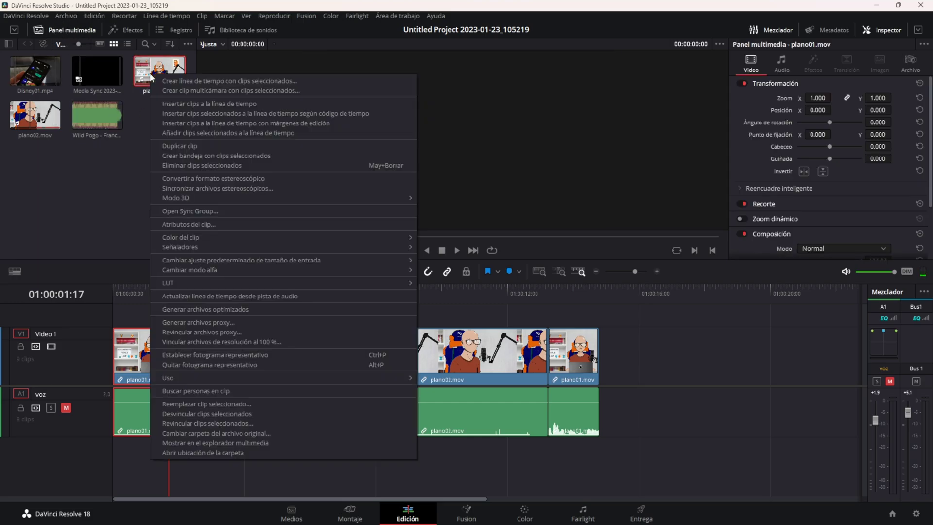
mouse_move(399, 239)
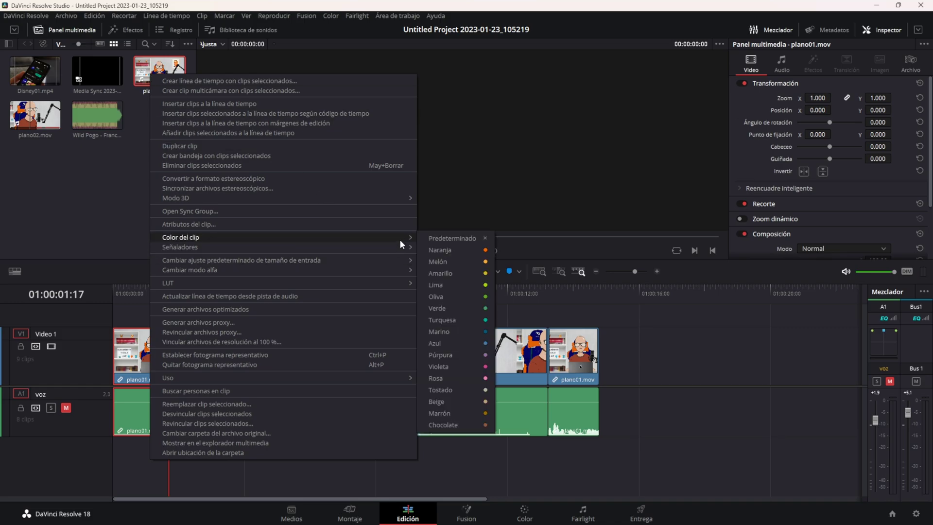
left_click(451, 252)
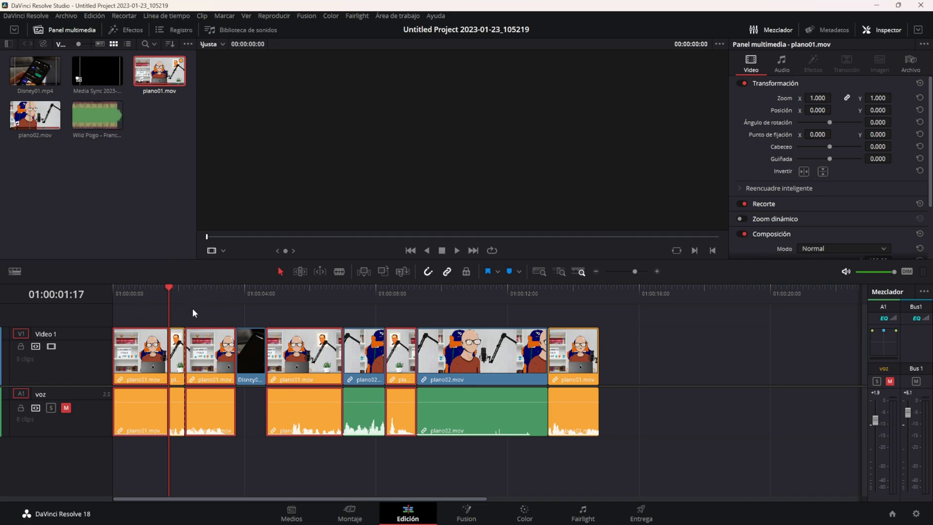
Give plano02.mov the olive green (Oliva) clip colour in the media pool
left_click(35, 115)
right_click(43, 122)
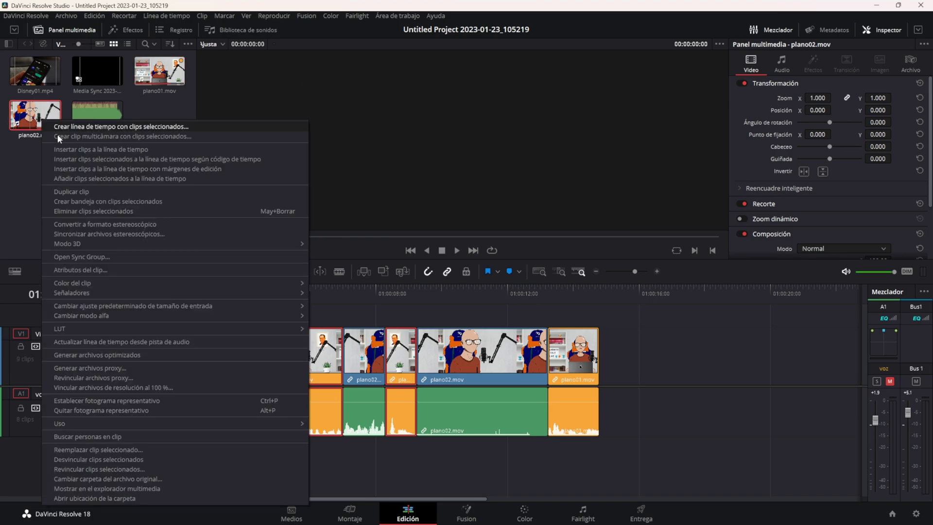
mouse_move(270, 282)
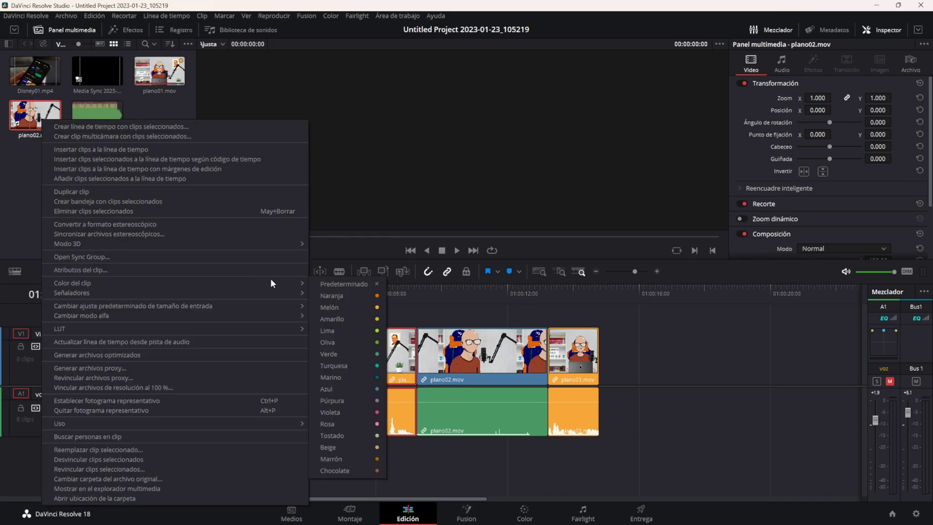
left_click(354, 342)
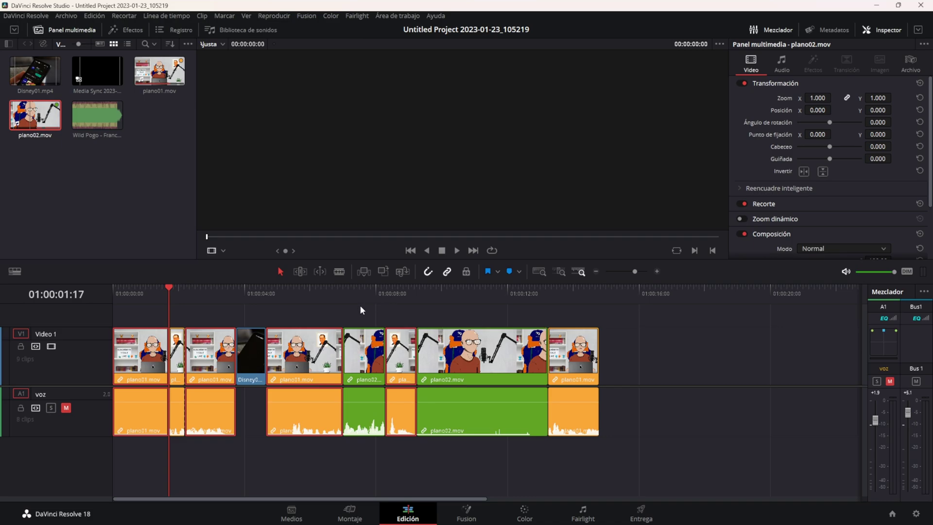
Create a new bin under Principal named Sonidos
left_click(130, 289)
scroll(130, 289, "down", 2)
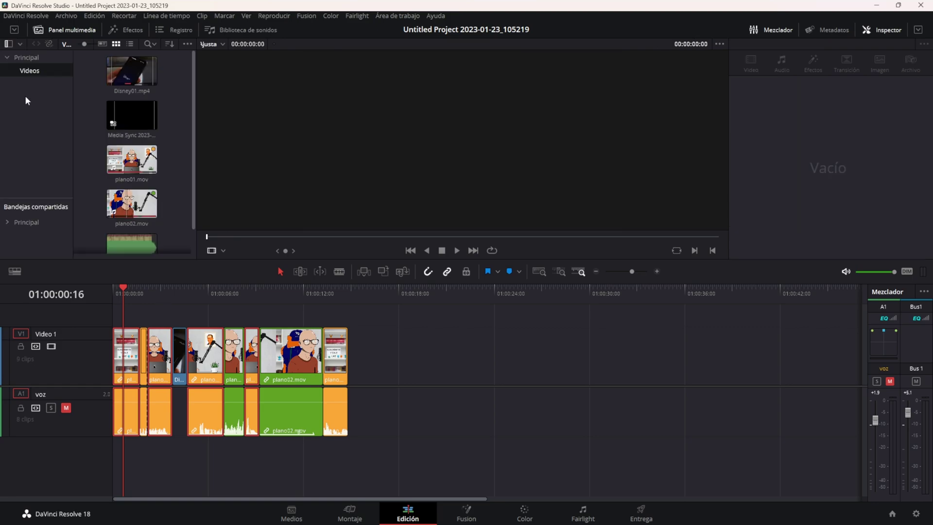
key("ctrl+shift+n")
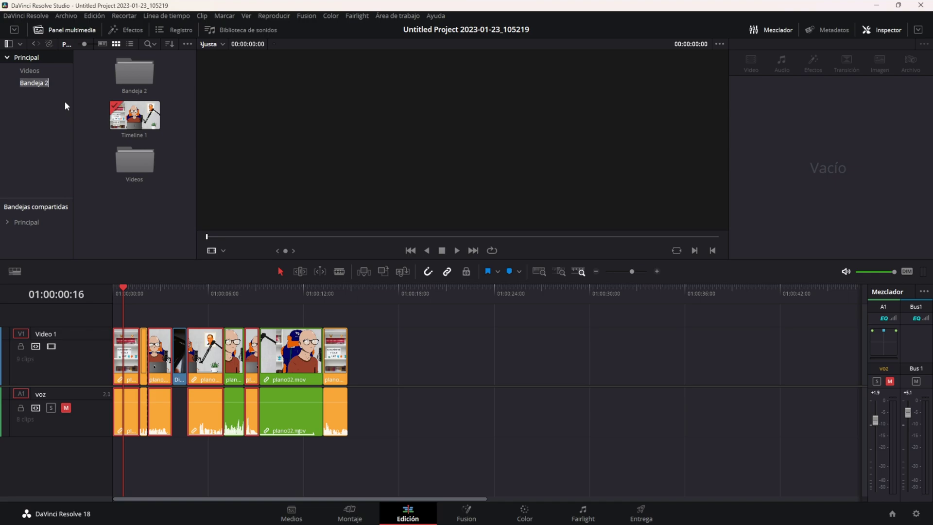
type("Sonidos")
key("Return")
Give the Videos bin a cyan (Cian) colour label
left_click(47, 71)
right_click(47, 71)
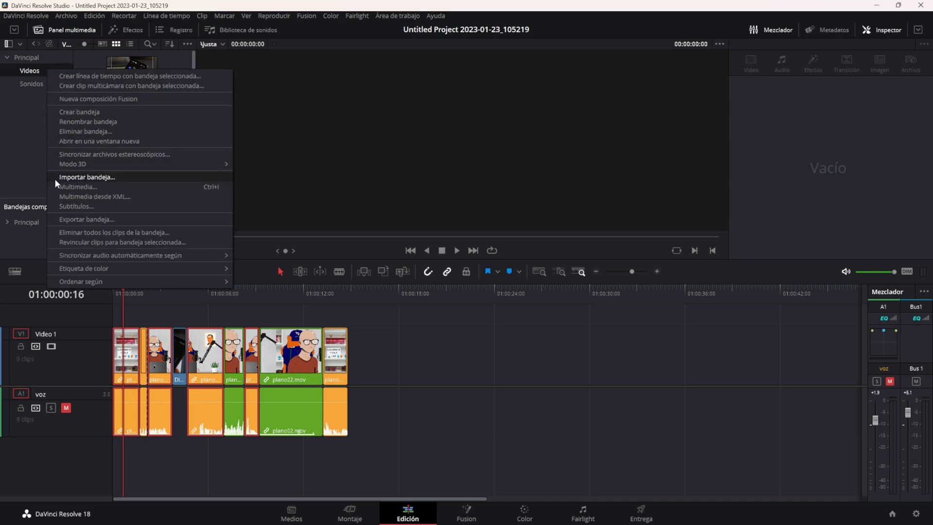
mouse_move(229, 268)
left_click(275, 293)
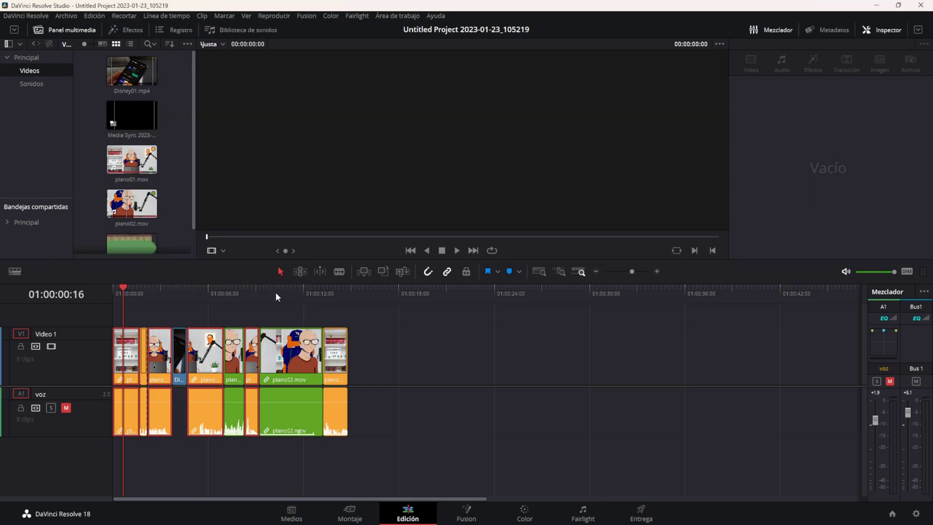
Give the Sonidos bin an orange (Naranja) colour label and check both bins
left_click(49, 81)
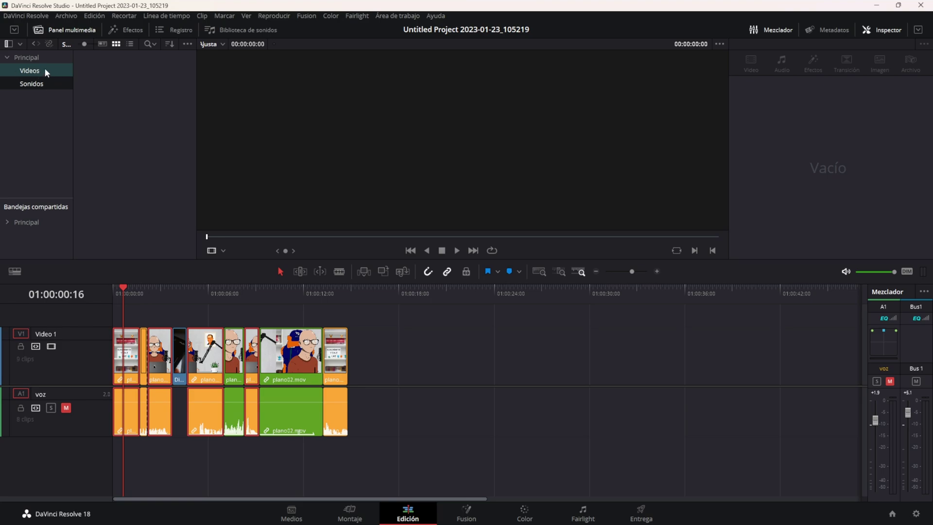
left_click(63, 70)
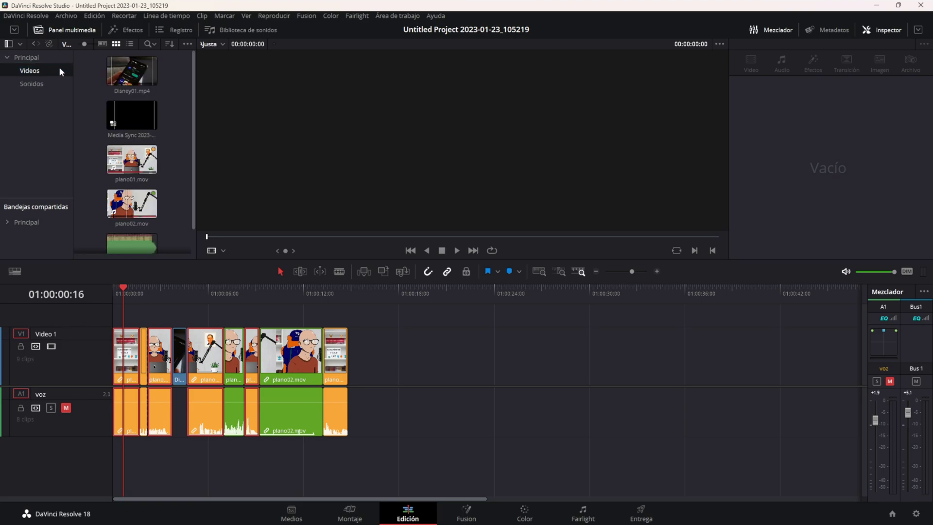
left_click(51, 84)
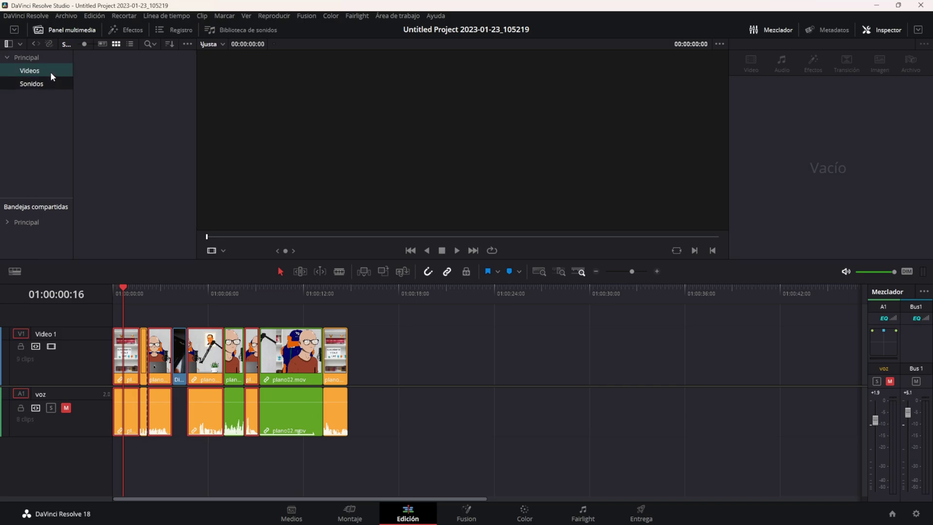
right_click(45, 83)
mouse_move(127, 282)
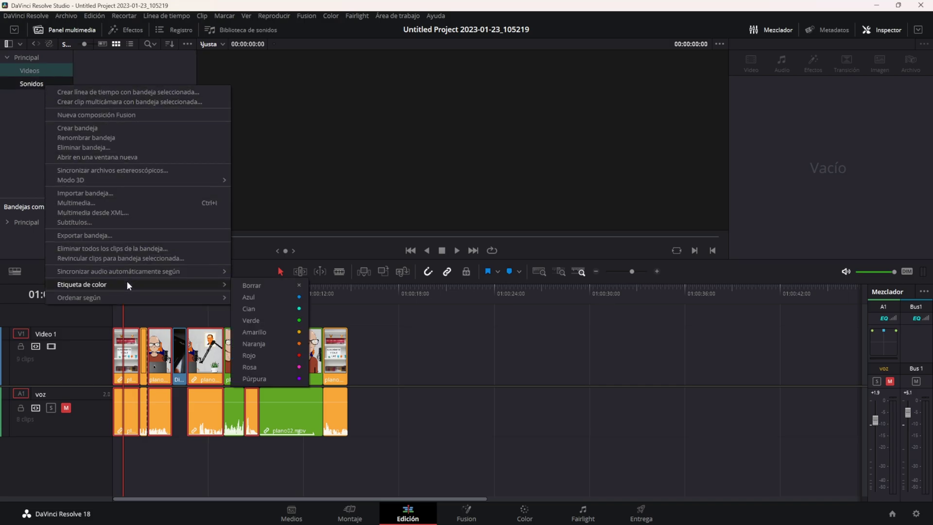
left_click(284, 343)
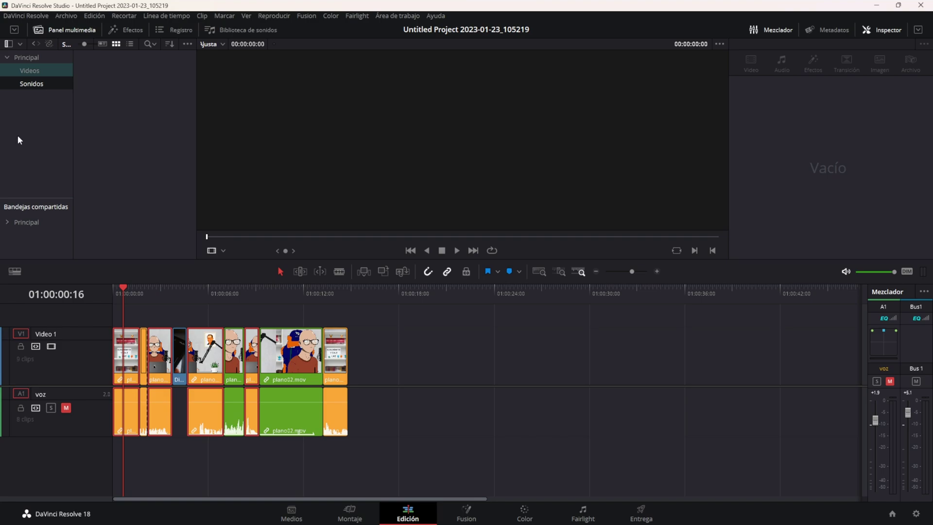
left_click(49, 71)
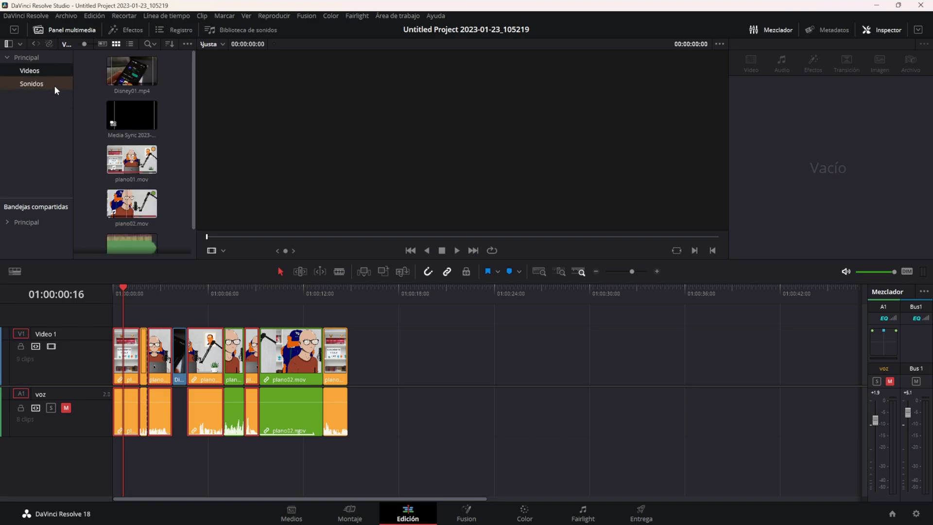
left_click(50, 87)
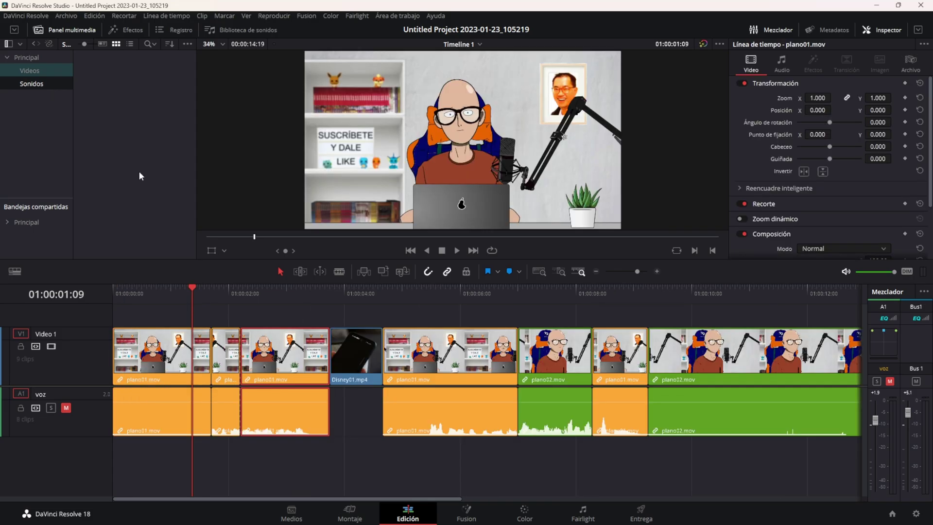
Unlink the plano01 clip near 01:00:02:17 and delete its audio from A1
scroll(233, 311, "down", 2)
left_click(231, 292)
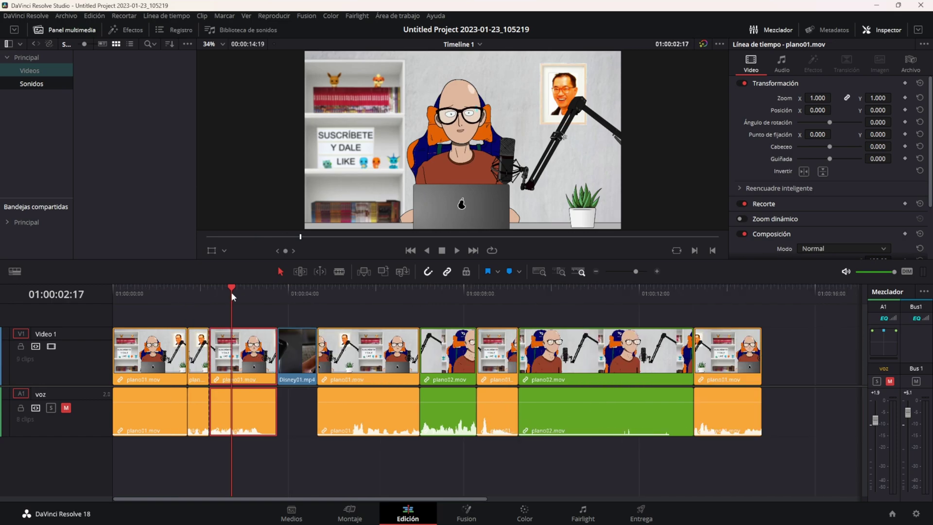
scroll(359, 321, "up", 2)
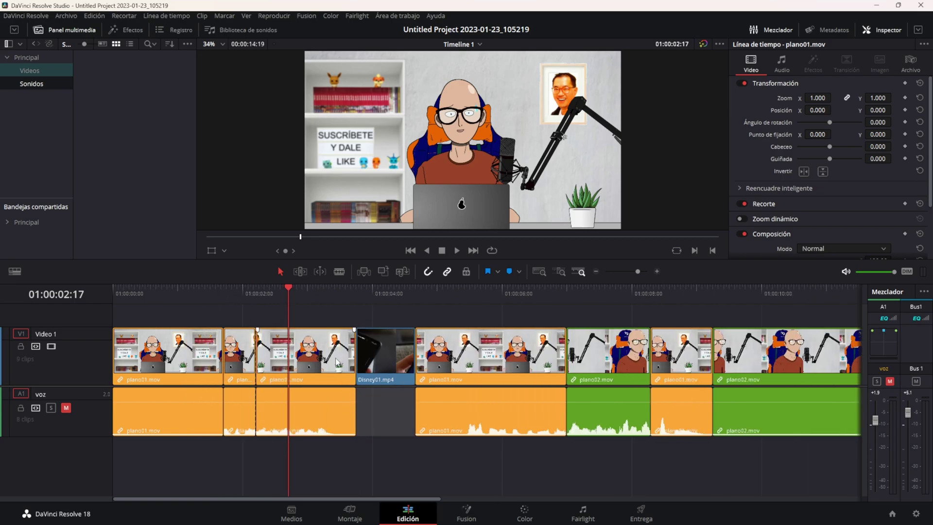
right_click(337, 357)
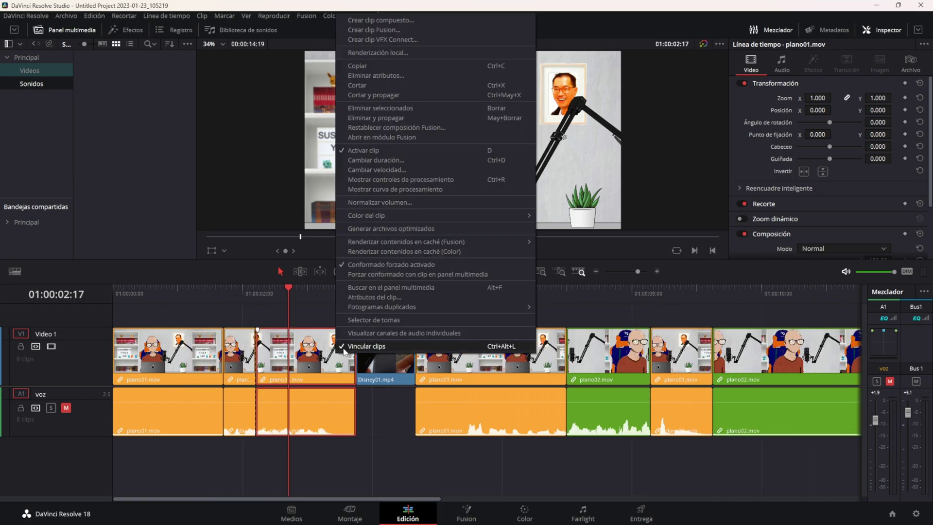
left_click(343, 346)
left_click(297, 403)
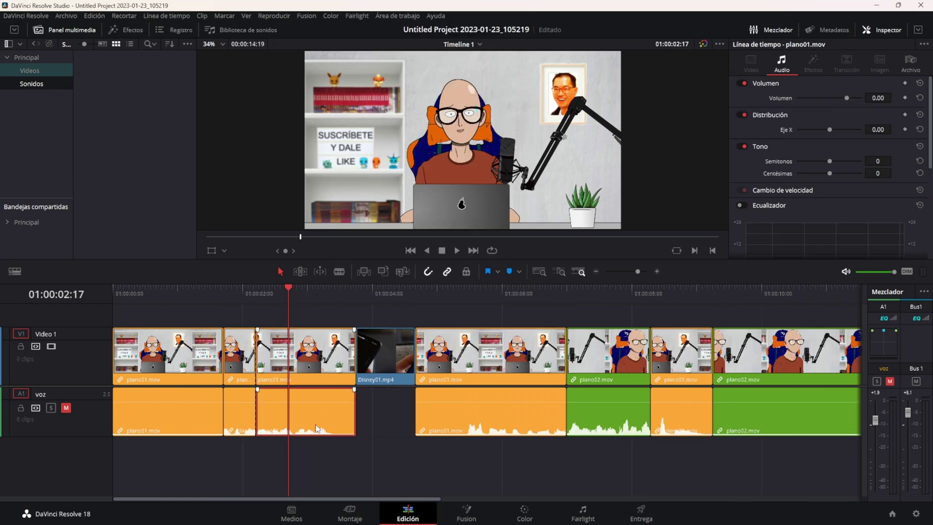
key("Delete")
mouse_move(263, 290)
left_mouse_down()
mouse_move(348, 300)
mouse_move(267, 293)
left_mouse_up()
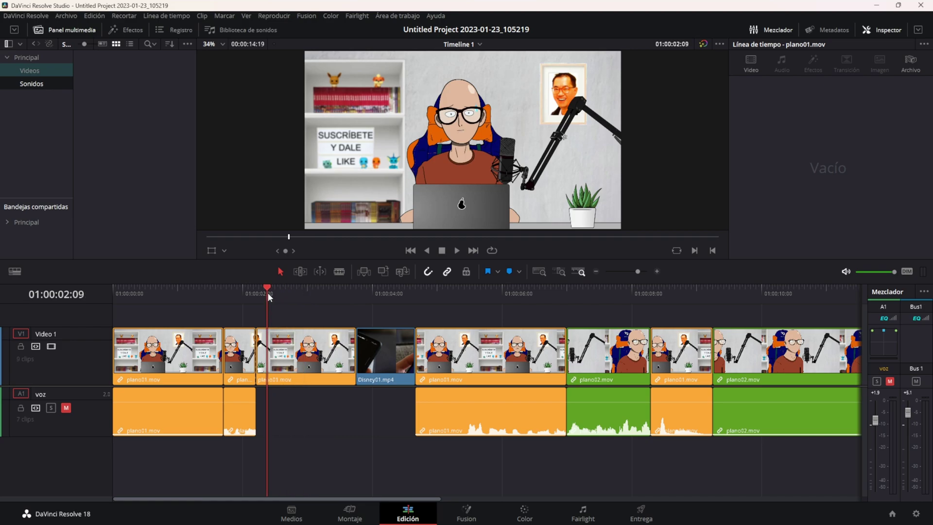
left_click_drag(256, 315, 357, 432)
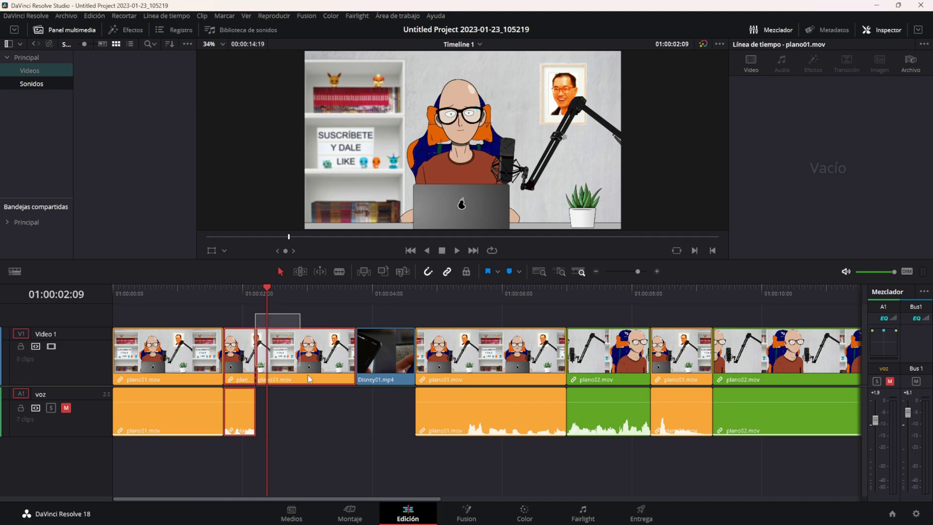
left_click(257, 298)
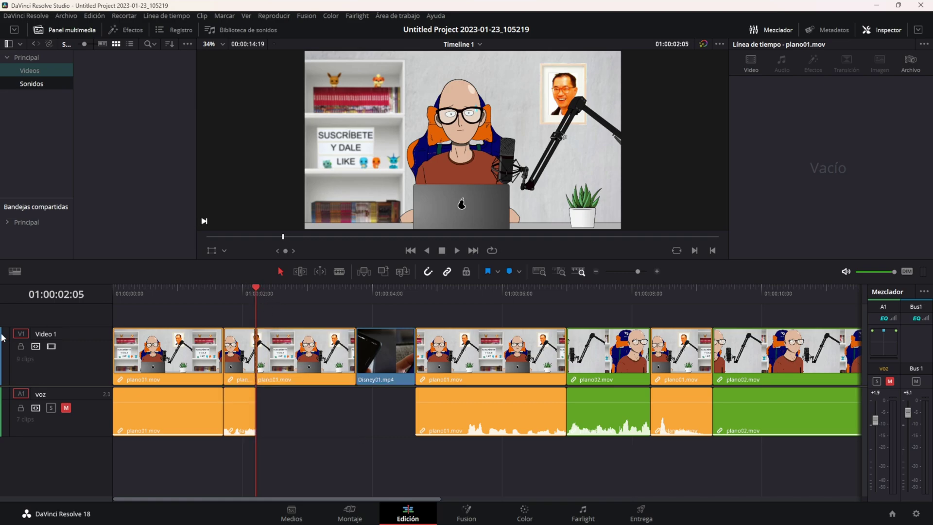
key("ctrl+minus")
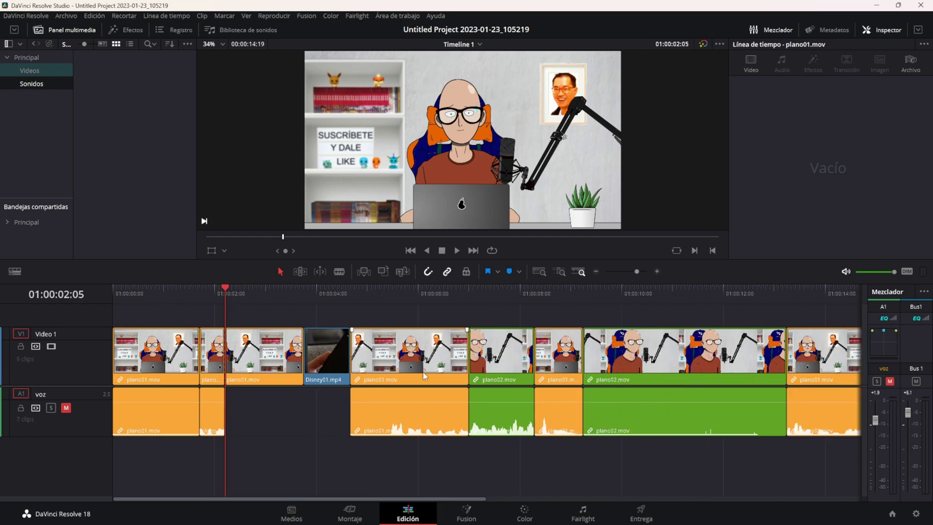
left_click_drag(298, 470, 234, 304)
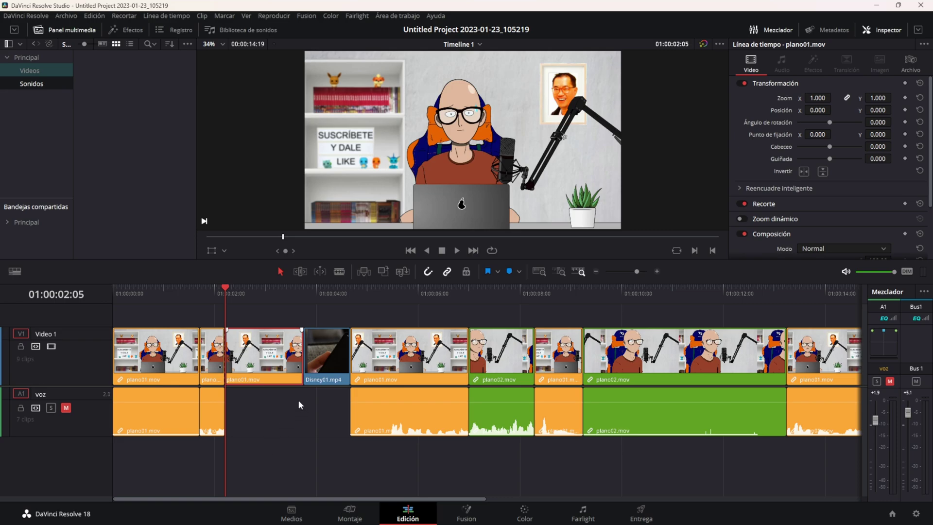
scroll(270, 290, "up", 1)
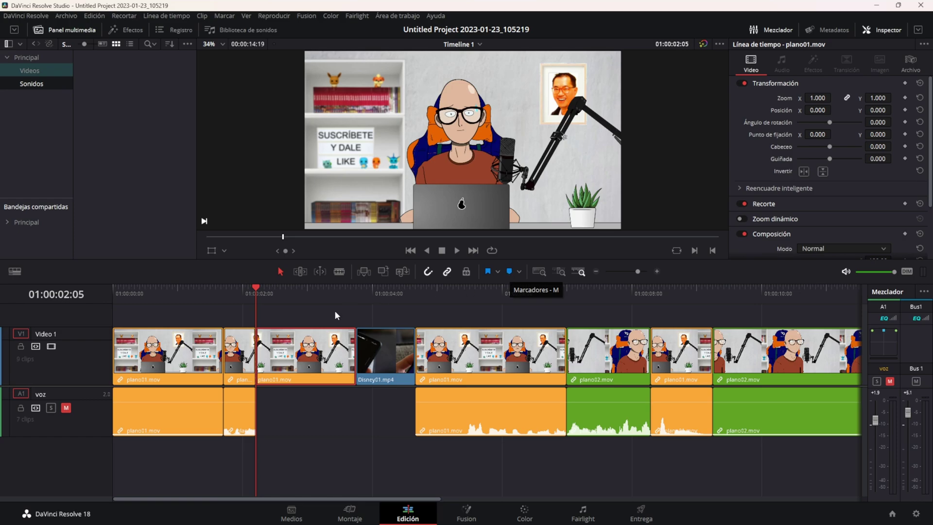
Add a marker at the playhead, then move the playhead back to 01:00:01:17
left_click(509, 272)
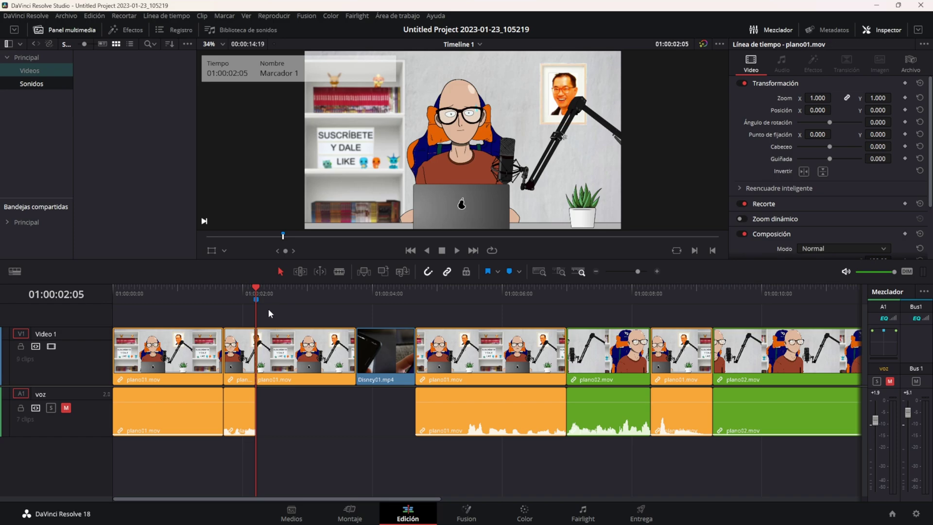
mouse_move(248, 294)
left_mouse_down()
mouse_move(224, 291)
mouse_move(250, 288)
left_mouse_up()
scroll(258, 321, "down", 1)
scroll(260, 329, "down", 1)
scroll(238, 334, "up", 1)
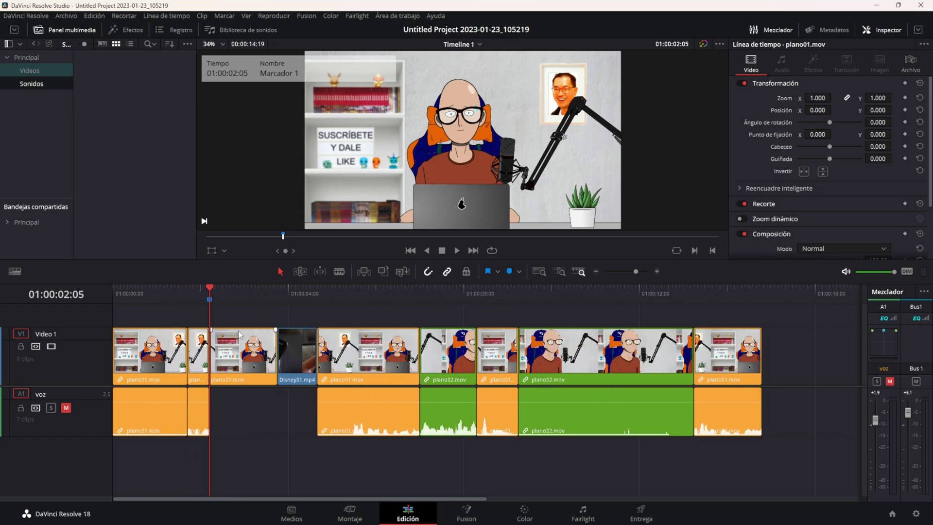
Name the marker 'voz para grabar', add placeholder notes, make it red and save
double_click(209, 298)
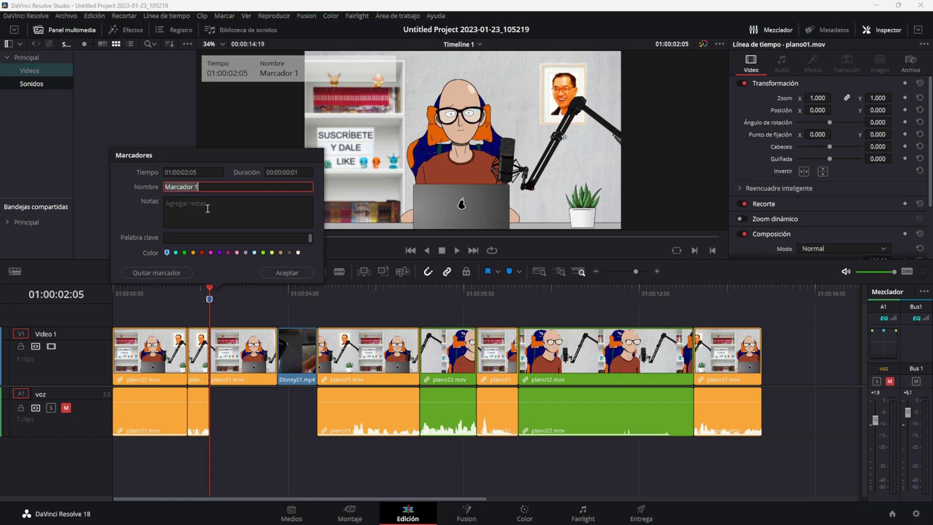
key("BackSpace")
type("voz")
type(" para grabar")
left_click(204, 214)
type("asdas")
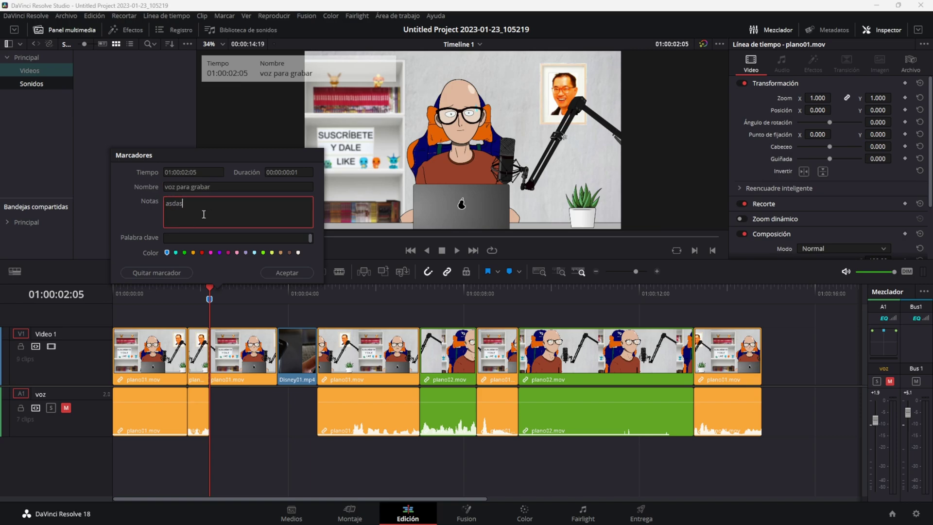
type("dasdasdasdasdasdasd")
left_click(202, 252)
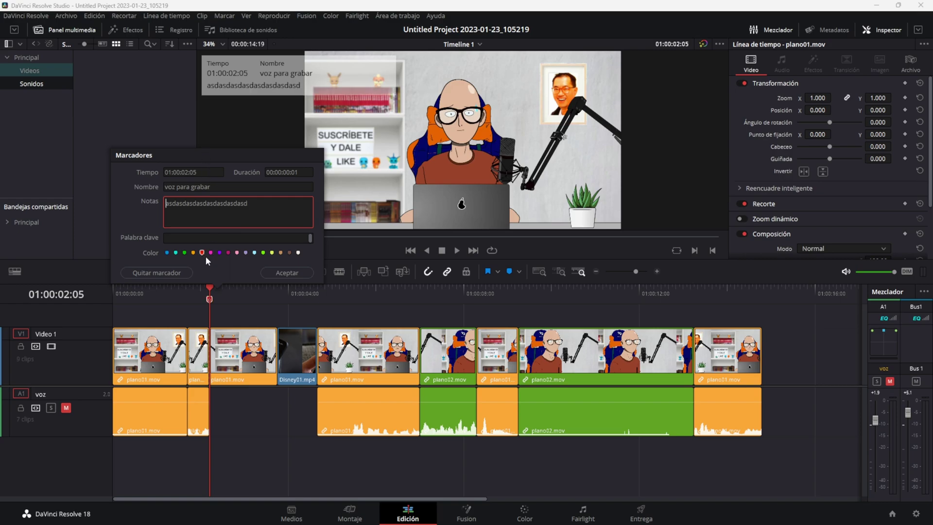
left_click(286, 273)
left_click(255, 294)
scroll(250, 300, "down", 2)
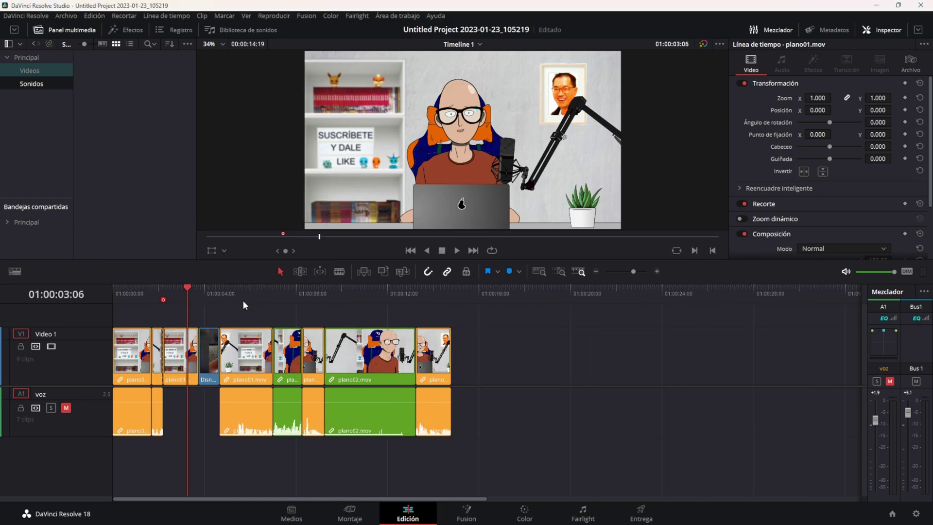
scroll(212, 291, "down", 1)
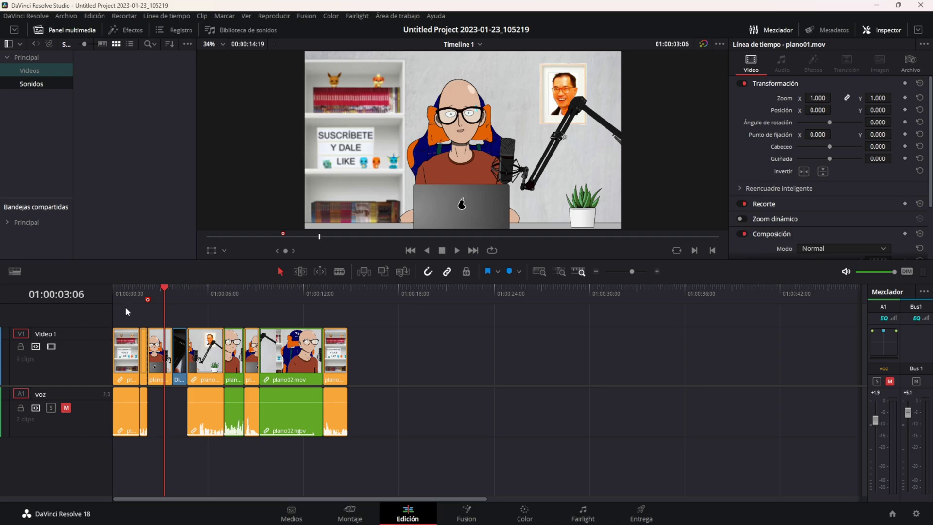
scroll(136, 302, "up", 1)
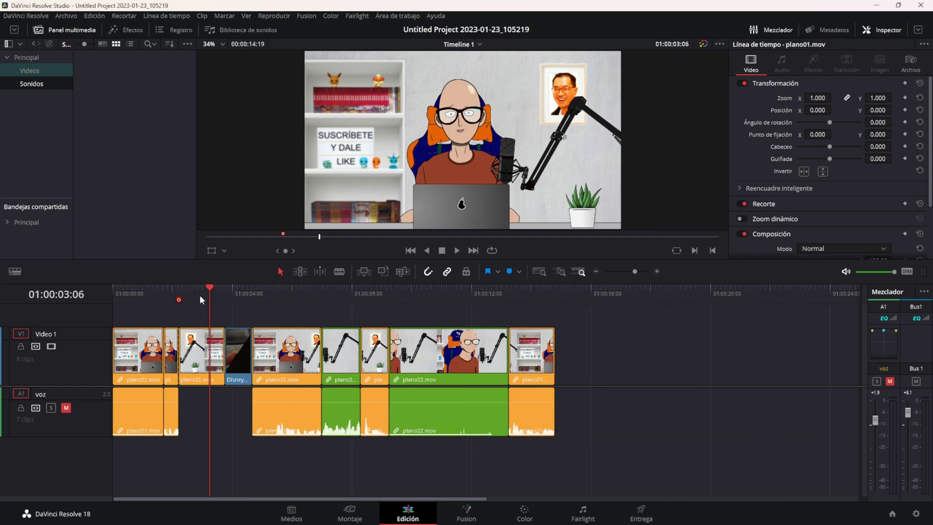
left_click(173, 291)
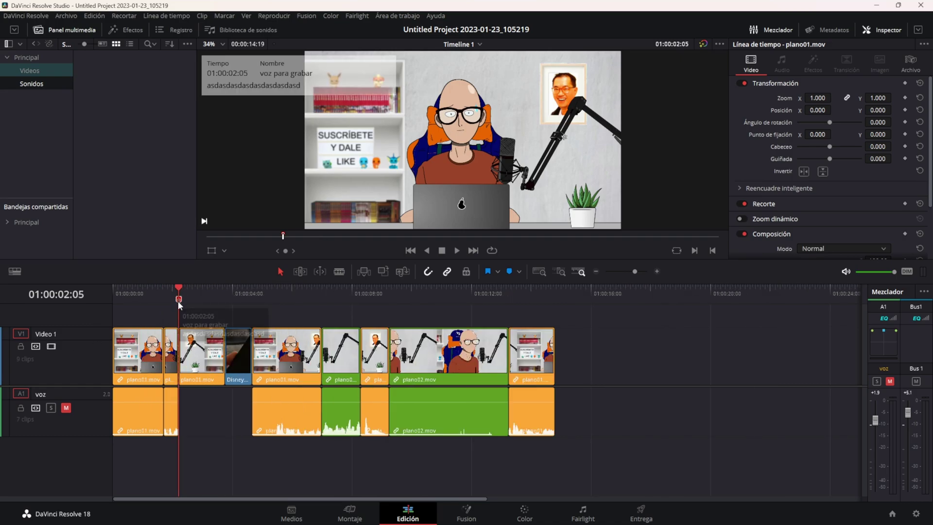
scroll(191, 289, "up", 2)
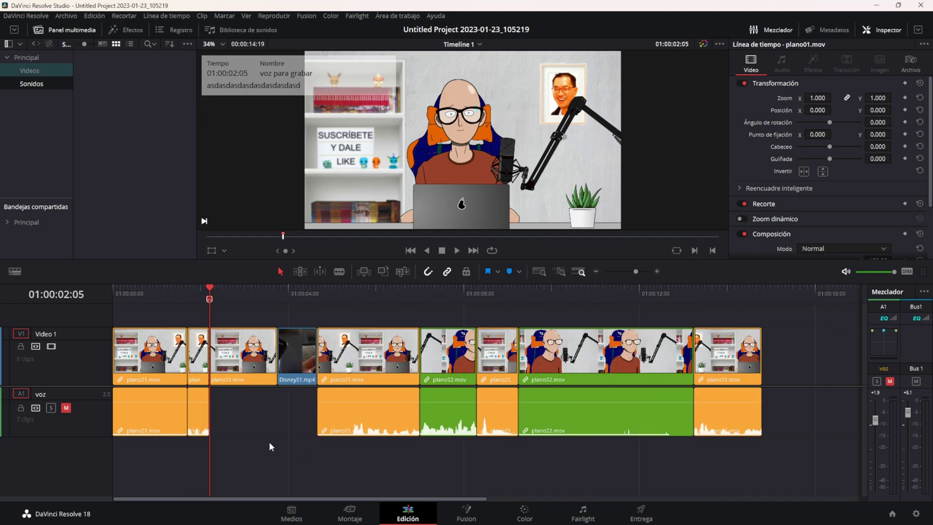
left_click(250, 424)
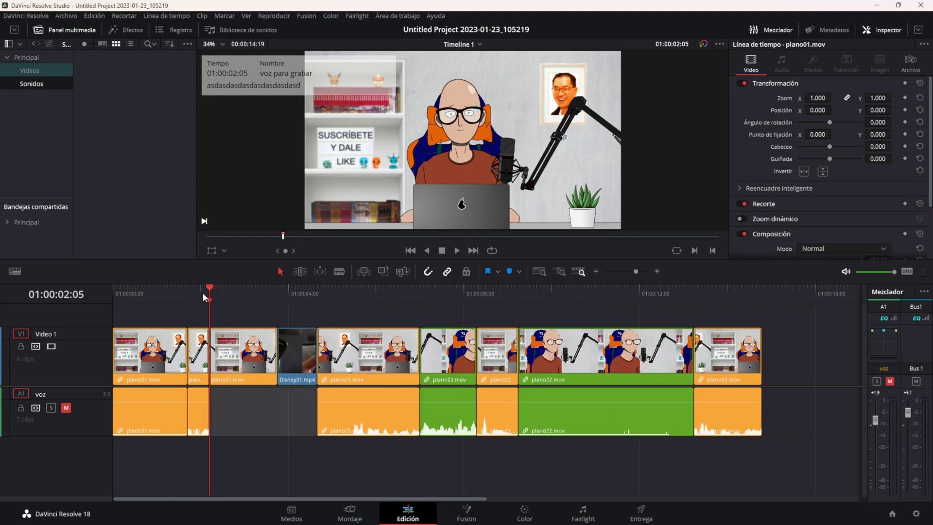
left_click(249, 294)
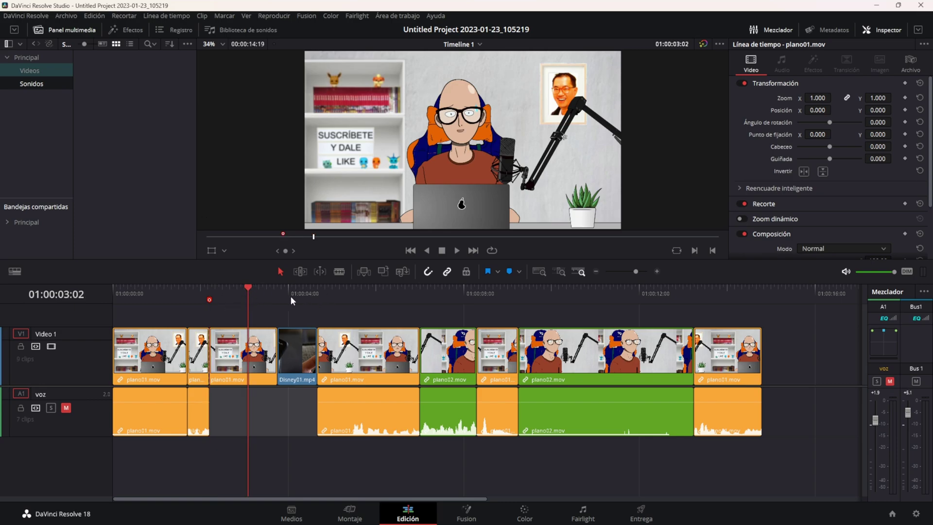
left_click(259, 346)
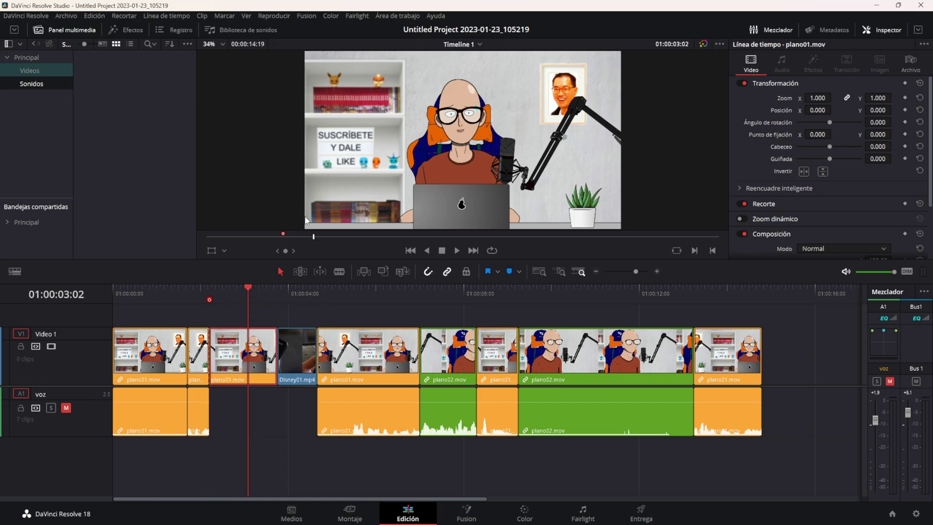
left_click(246, 290)
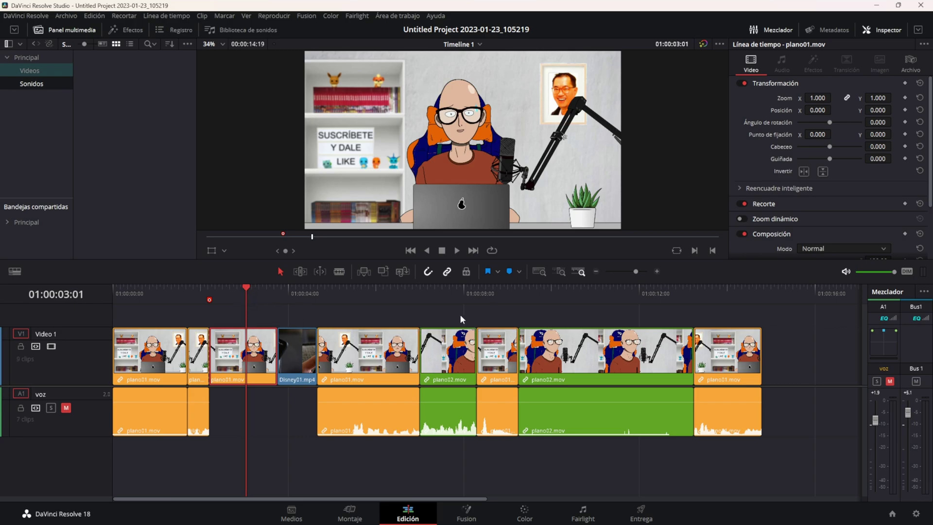
key("Right")
key("Right")
key("Right")
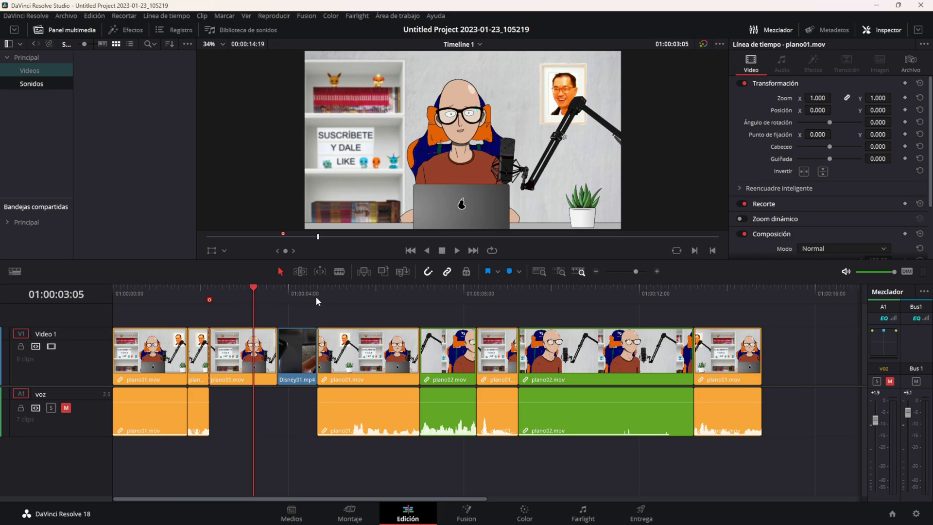
key("m")
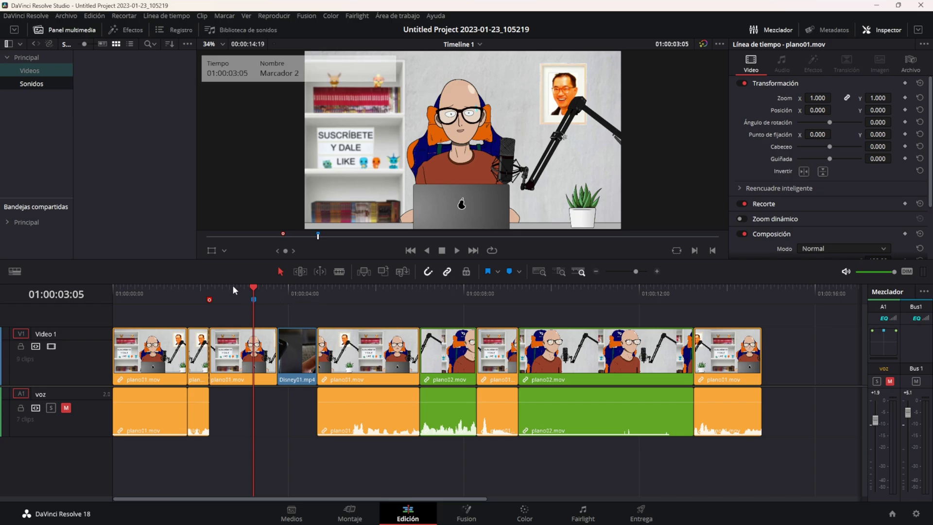
key("space")
key("ctrl+z")
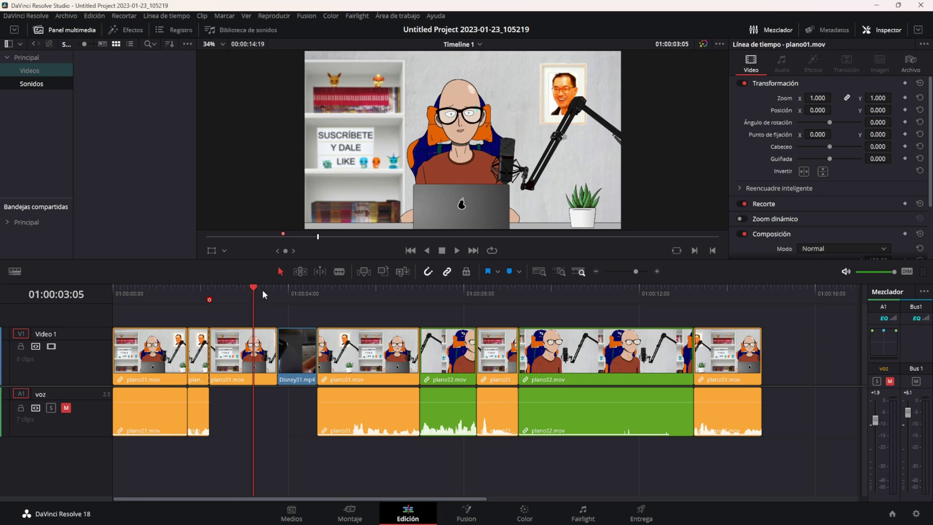
key("m")
key("m")
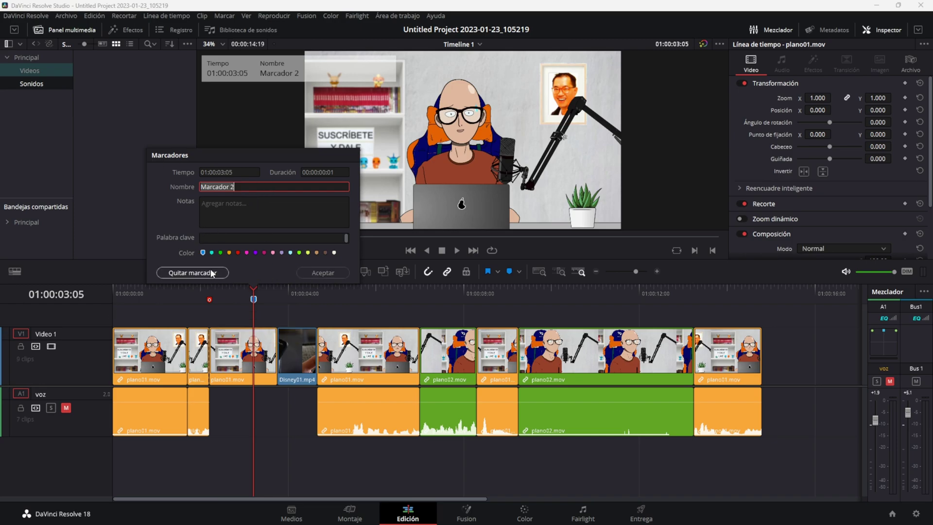
left_click(193, 272)
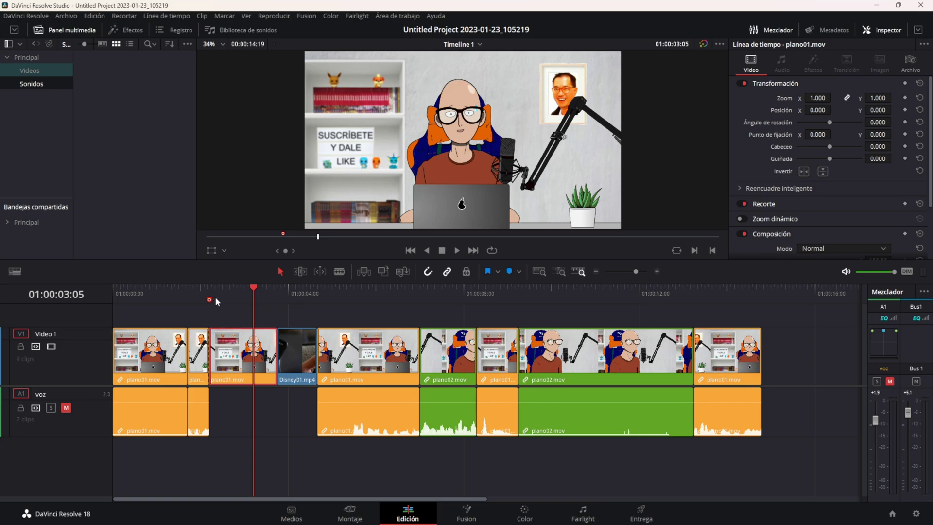
mouse_move(216, 302)
mouse_move(225, 374)
left_mouse_down()
mouse_move(815, 368)
mouse_move(786, 368)
left_mouse_up()
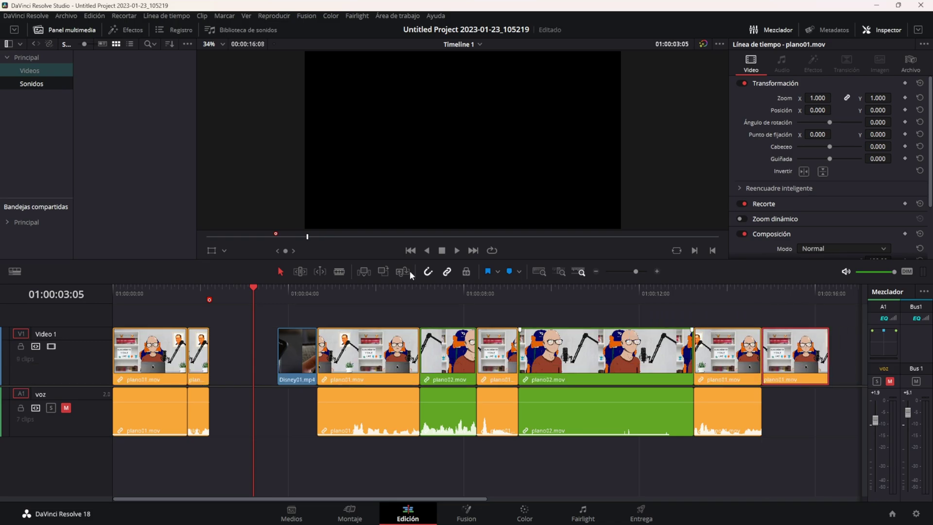
left_click(209, 299)
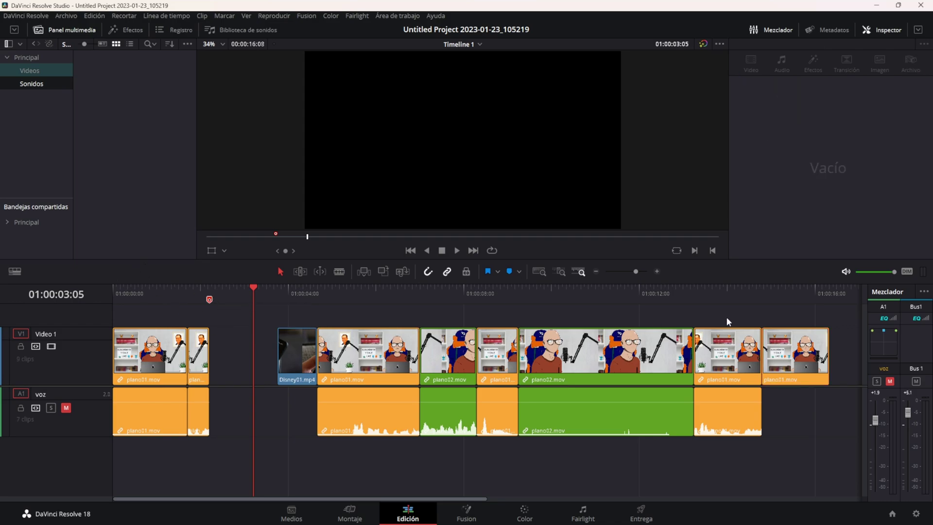
key("ctrl+z")
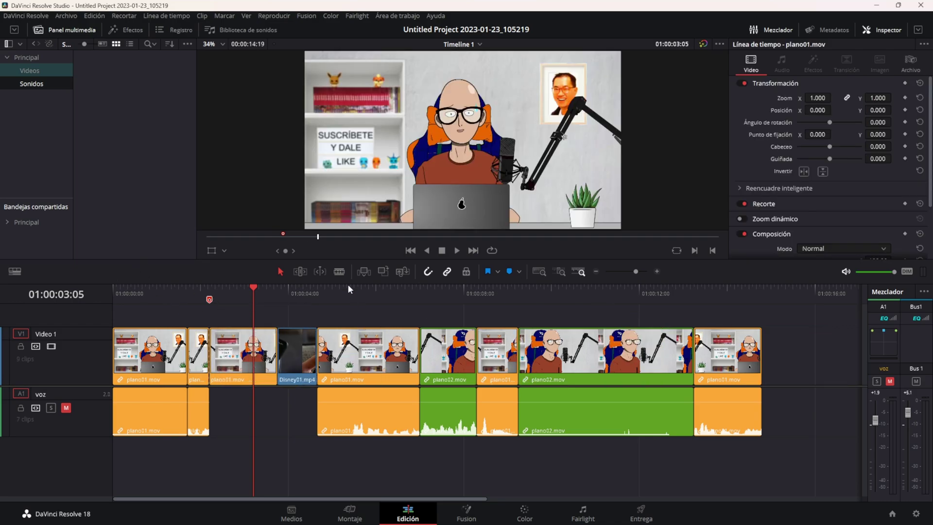
left_click_drag(250, 293, 234, 302)
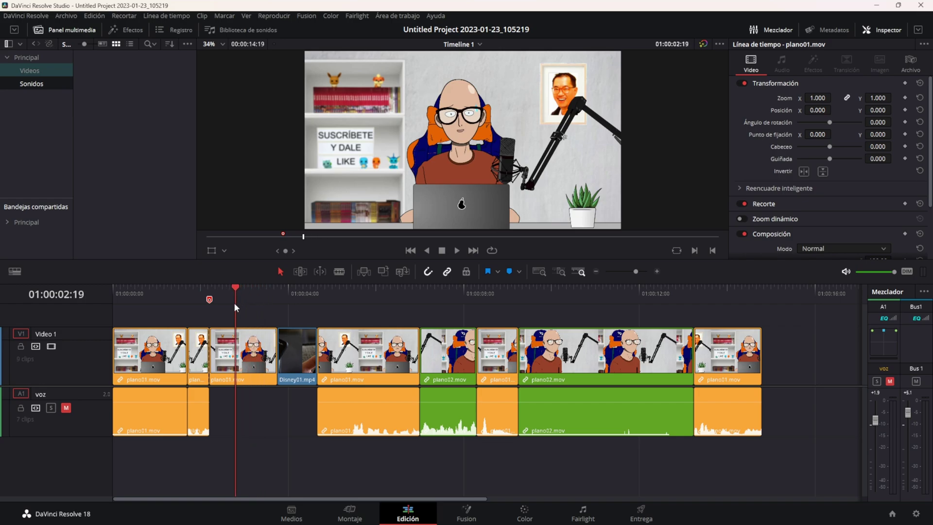
left_click(243, 346)
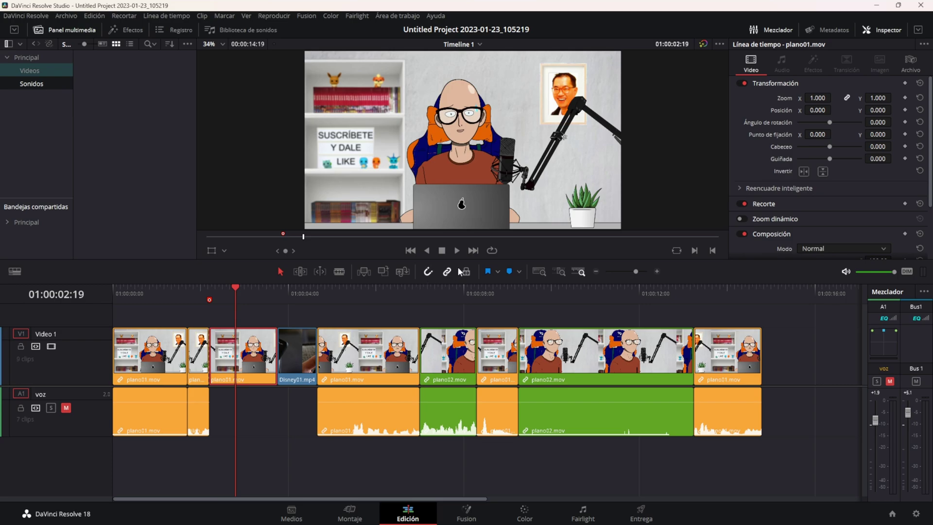
Add a marker on the selected plano01.mov clip with the note 'cambiar color'
key("m")
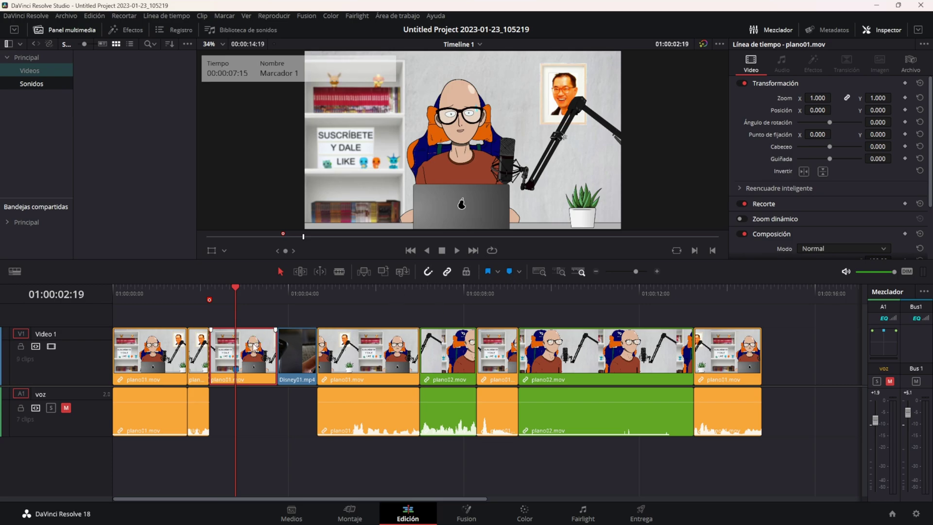
mouse_move(235, 355)
left_mouse_down()
mouse_move(814, 367)
mouse_move(252, 360)
left_mouse_up()
double_click(236, 368)
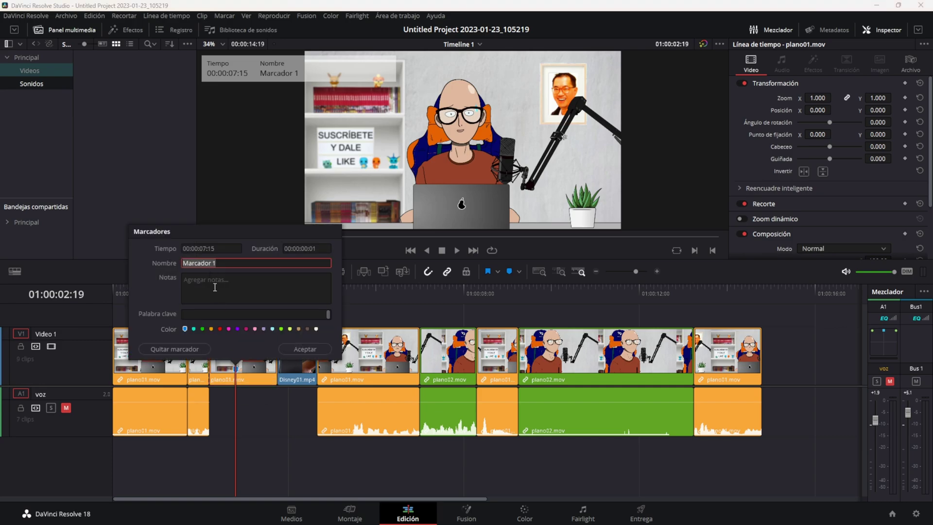
left_click(216, 284)
type("m")
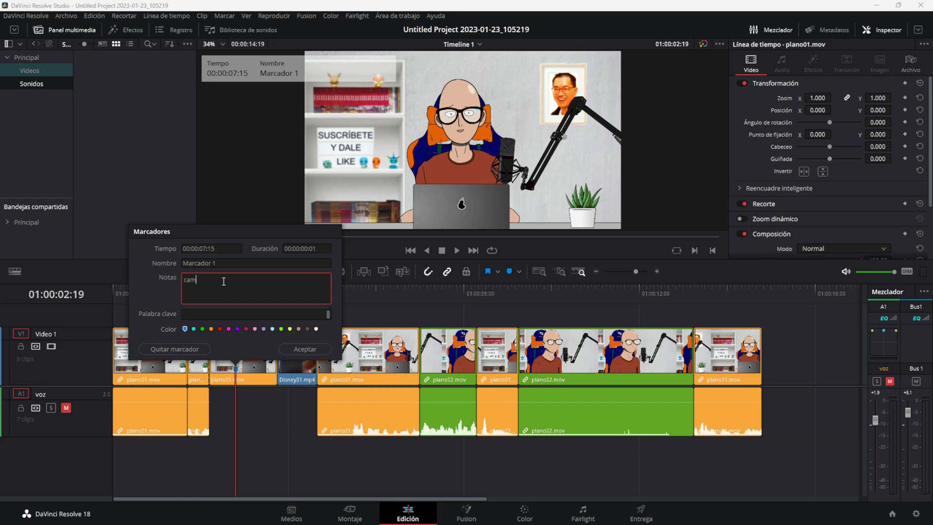
type("biar color")
left_click(303, 348)
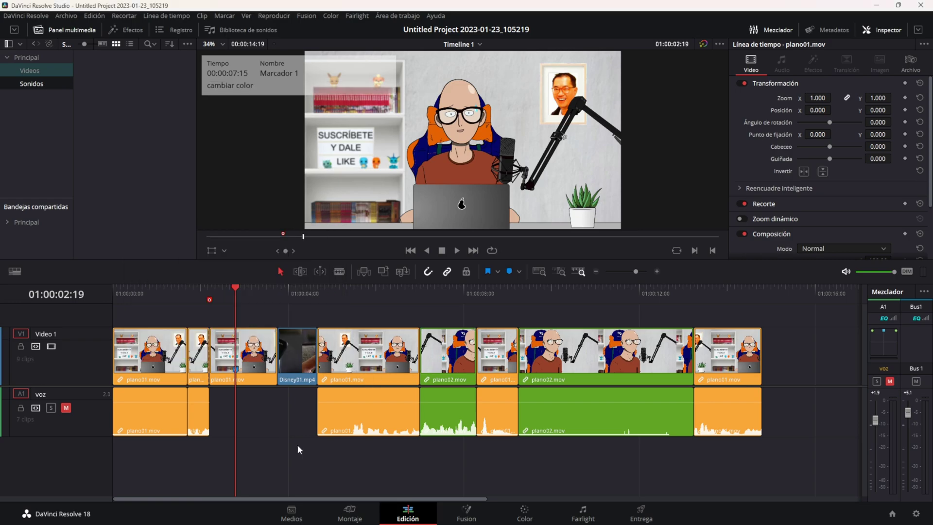
left_click(527, 513)
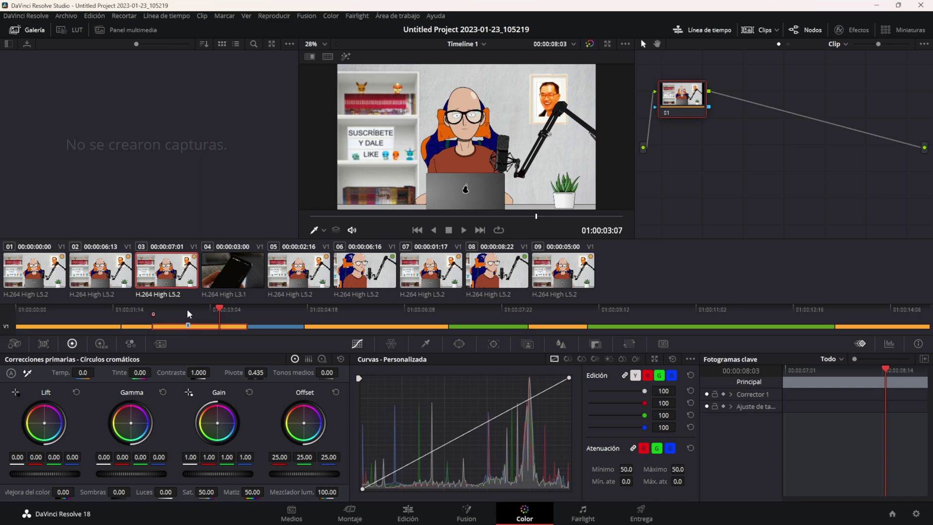
left_click(189, 326)
double_click(189, 326)
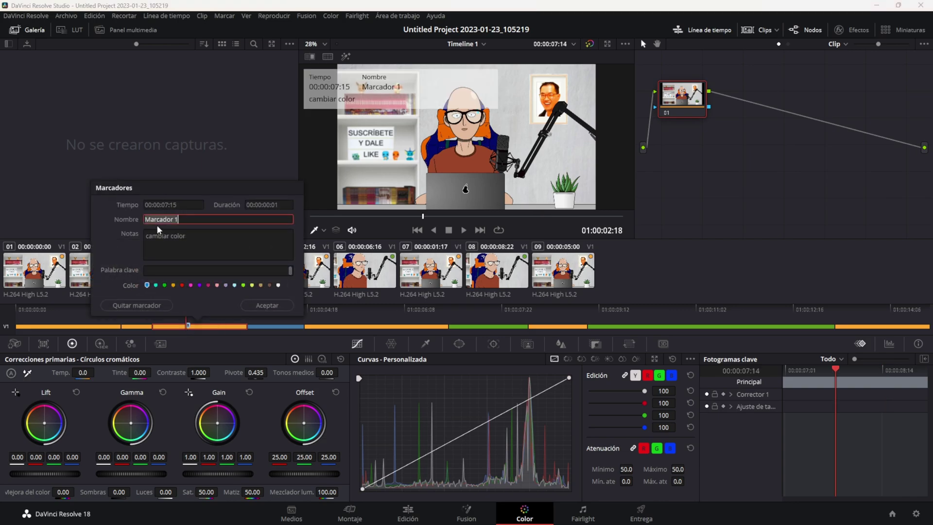
left_click(197, 237)
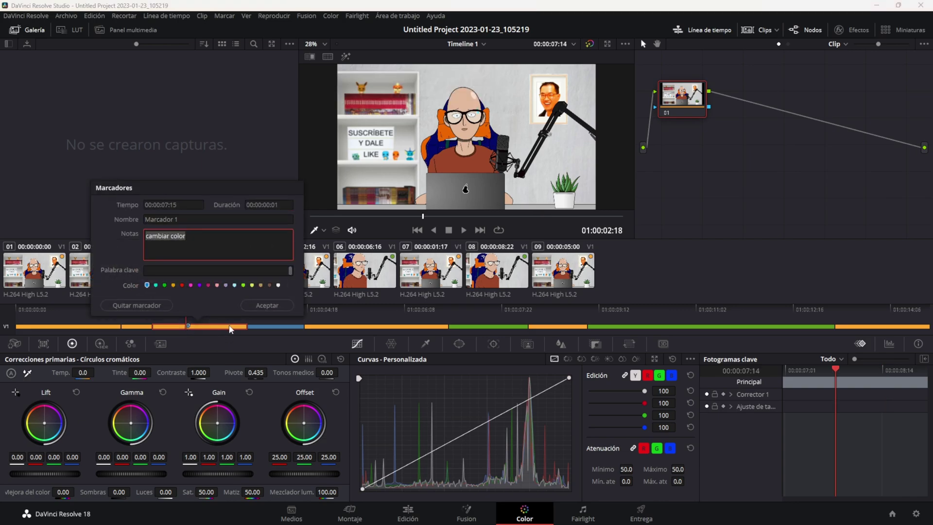
left_click(151, 309)
left_click(407, 512)
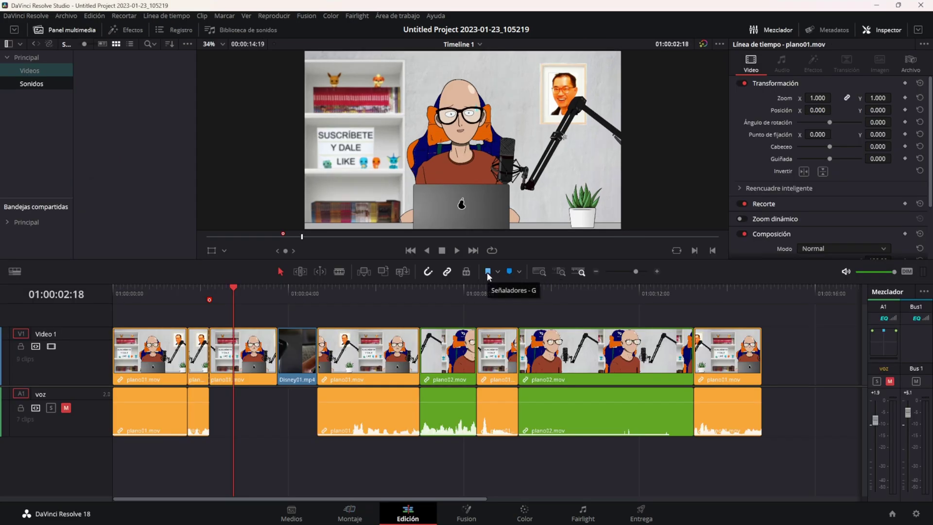
Pick plano01.mov in the Videos bin and flag all its timeline uses blue
mouse_move(209, 300)
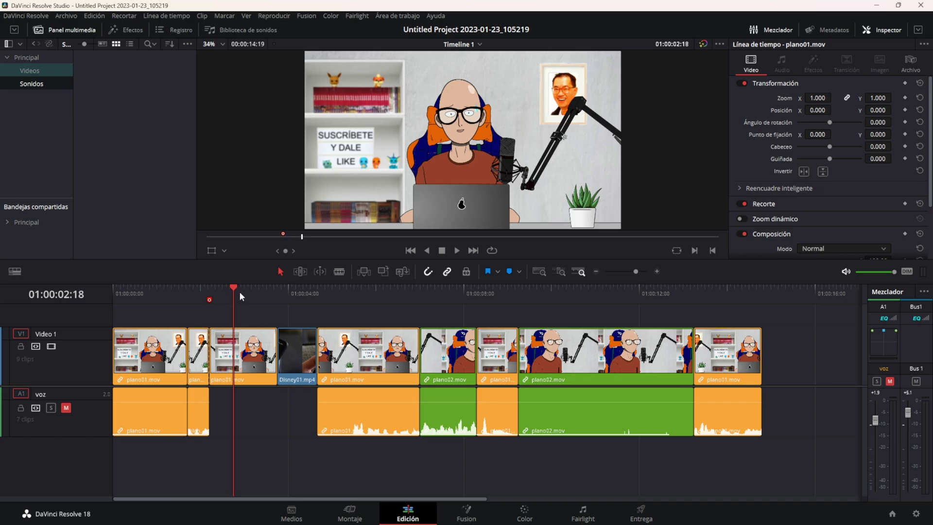
left_click_drag(239, 292, 253, 293)
left_click(257, 368)
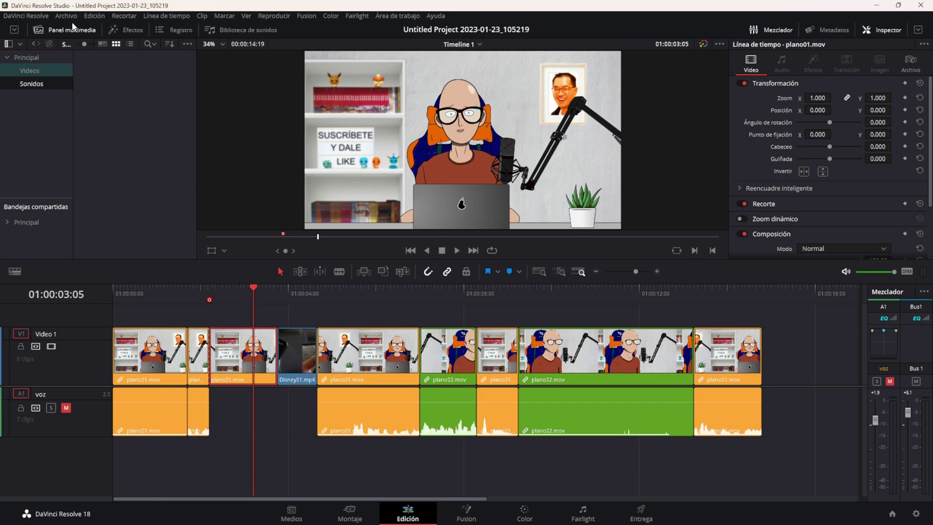
left_click(38, 70)
left_click(132, 132)
left_click(237, 356)
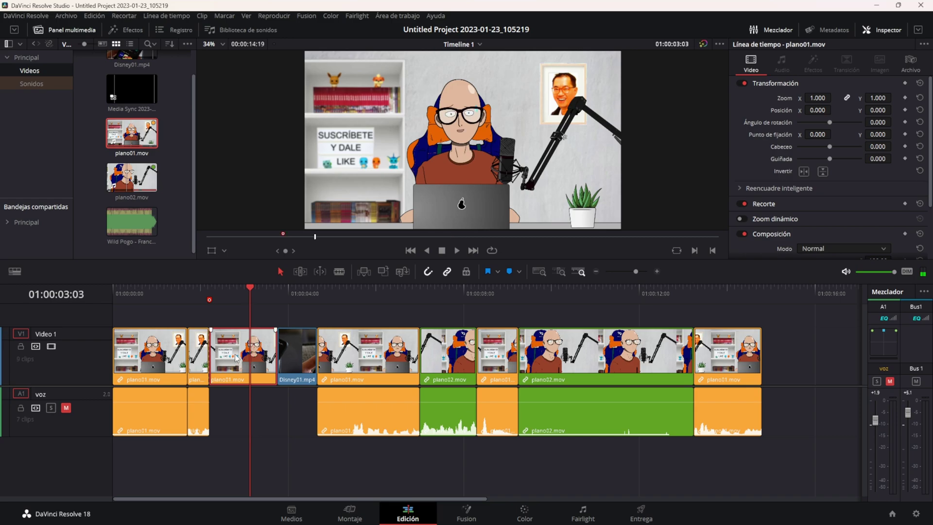
left_click(488, 272)
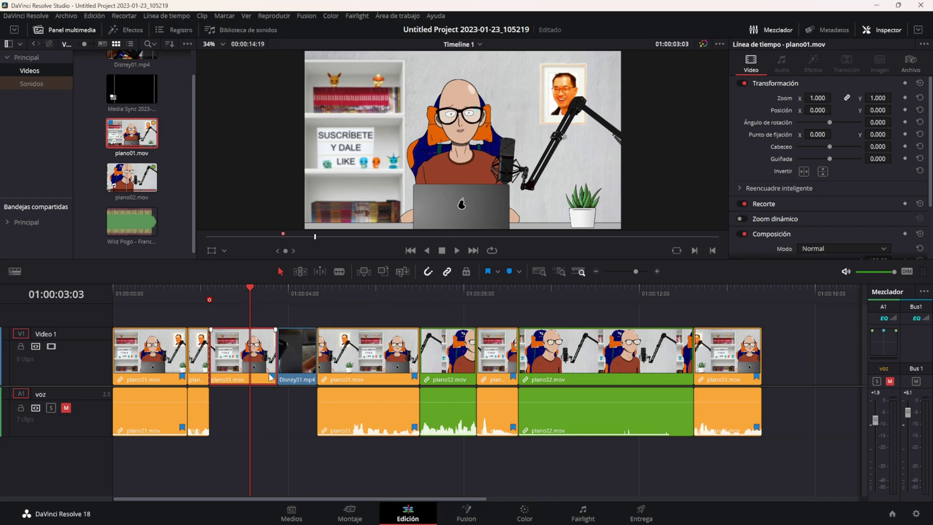
View the flag settings on a plano01.mov timeline clip, then close them
left_click(112, 203)
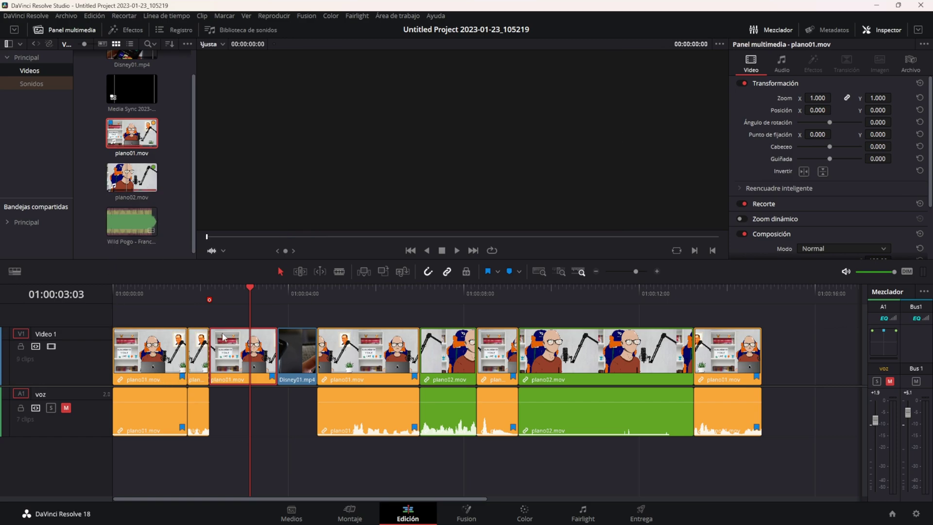
left_click(271, 376)
double_click(271, 377)
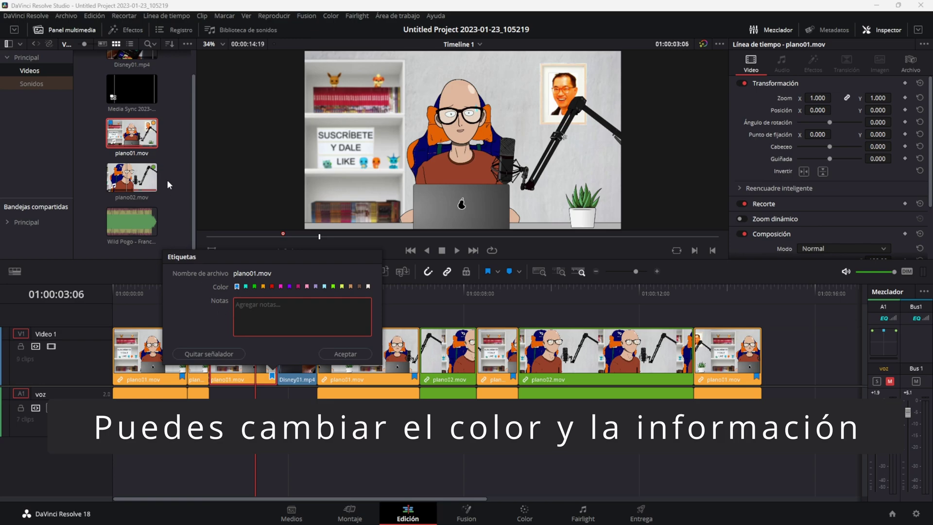
key("Escape")
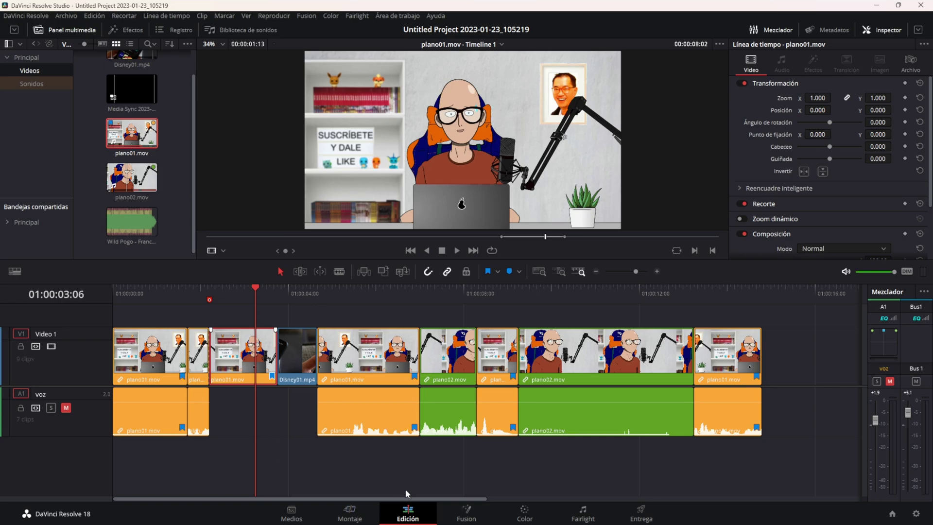
On the Color page, view clip 04 (the phone clip), then clip 01, then clip 05
left_click(529, 515)
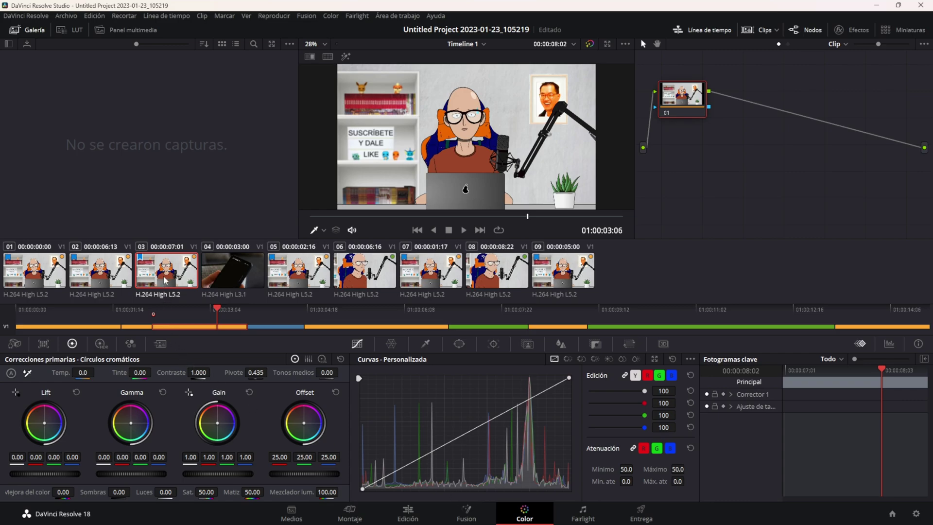
left_click(219, 277)
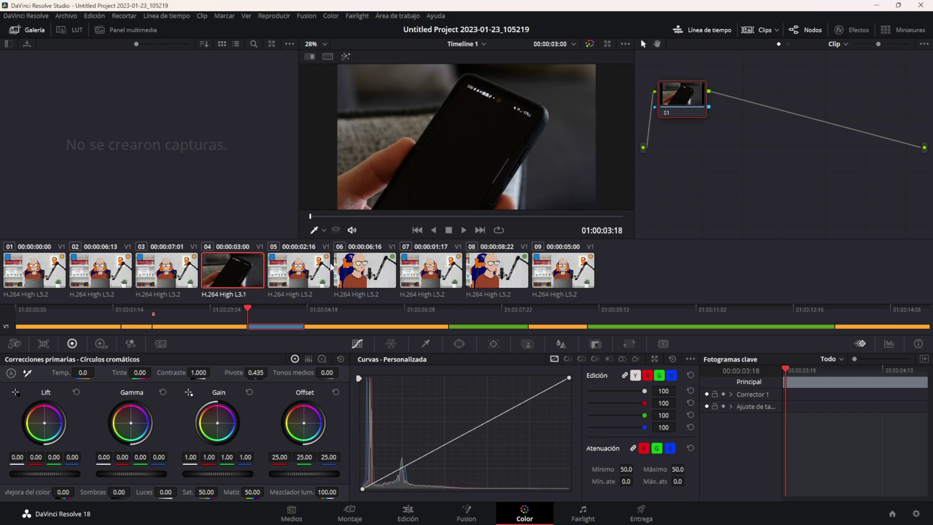
left_click(359, 273)
left_click(39, 283)
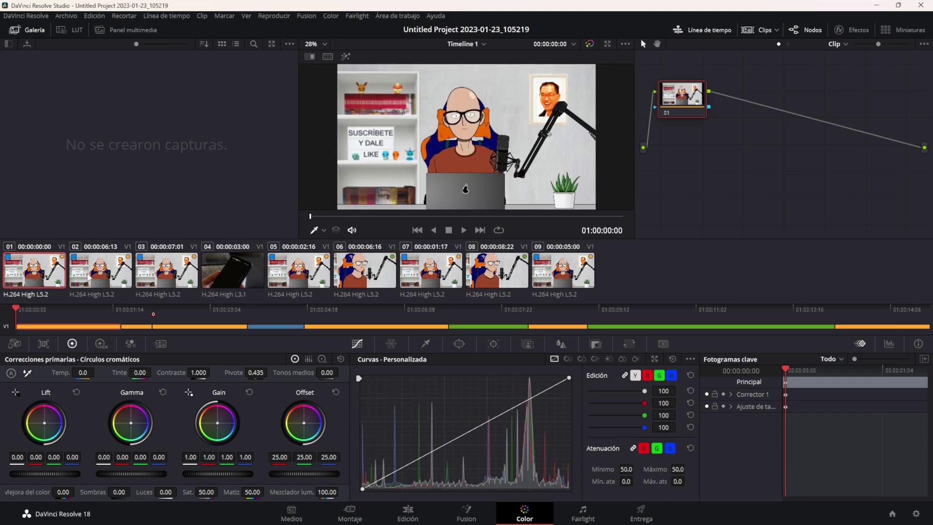
left_click(165, 272)
left_click(305, 263)
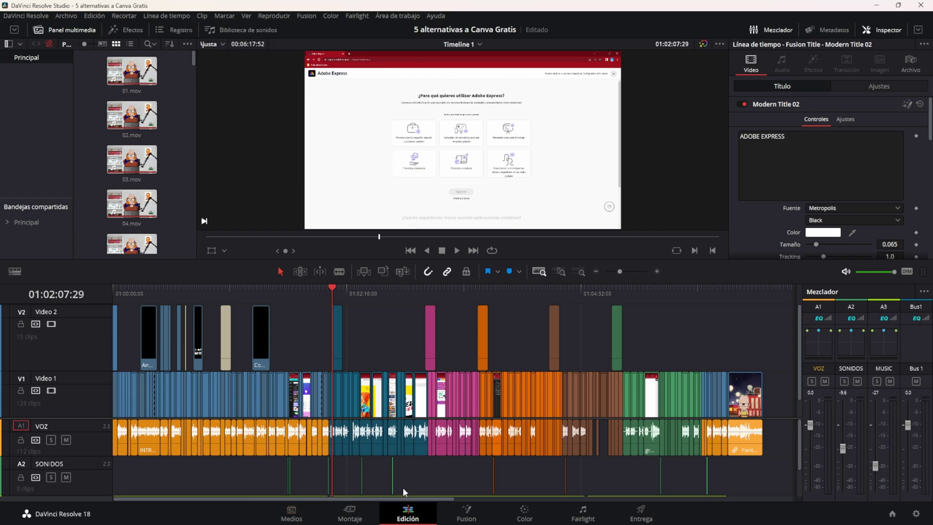
Select a block of clips across all tracks and jump ahead to the goalkeeper TOP 10 and Social Justice sections
left_click_drag(427, 500, 491, 495)
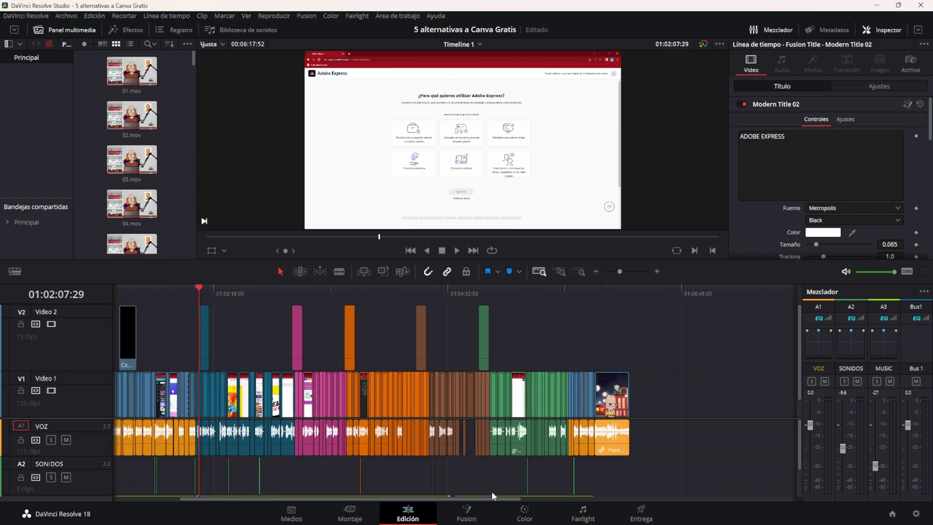
left_click_drag(206, 456, 280, 365)
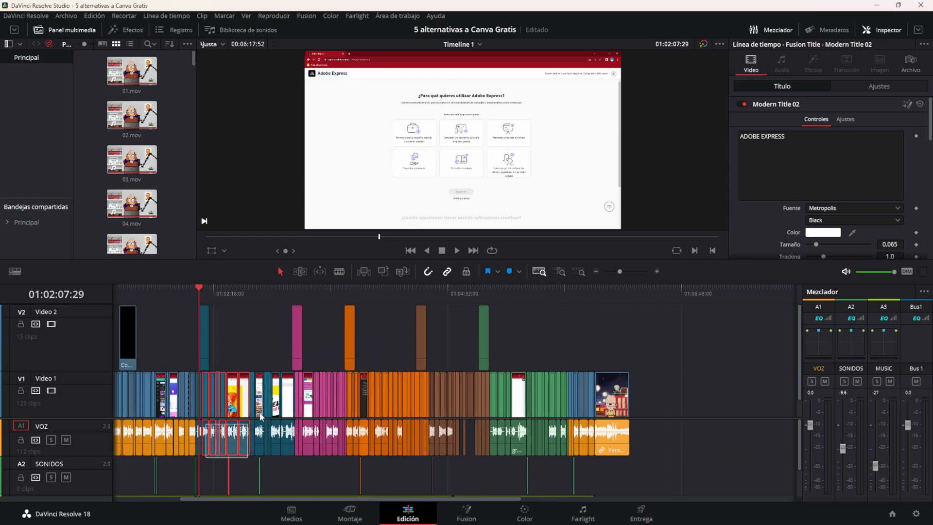
left_click(235, 291)
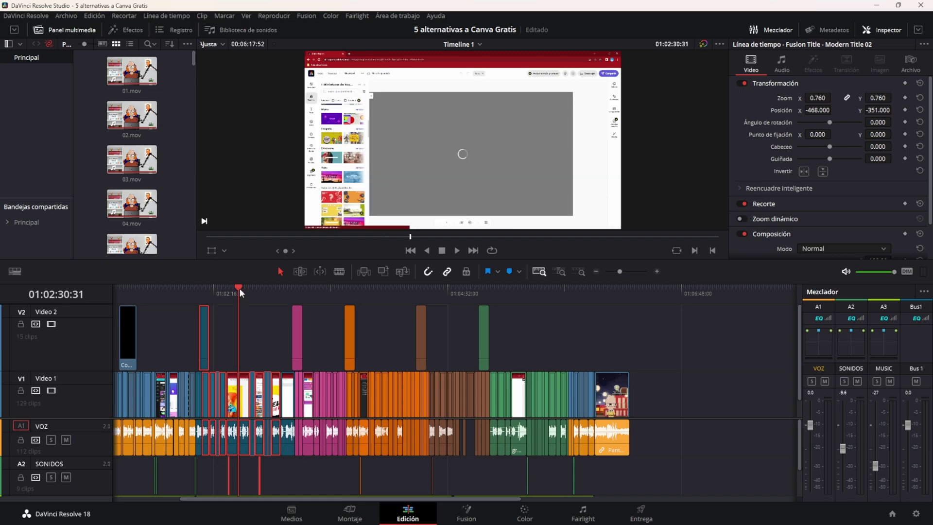
left_click(318, 292)
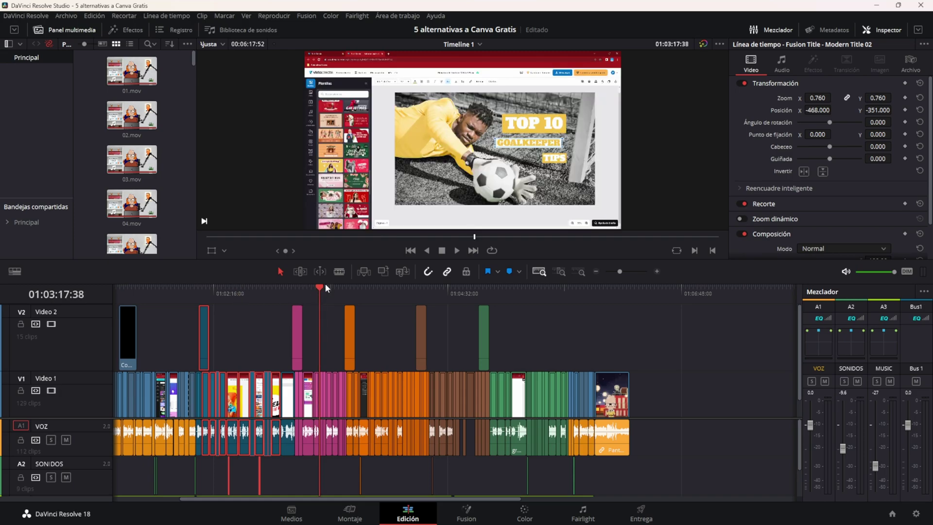
left_click(383, 295)
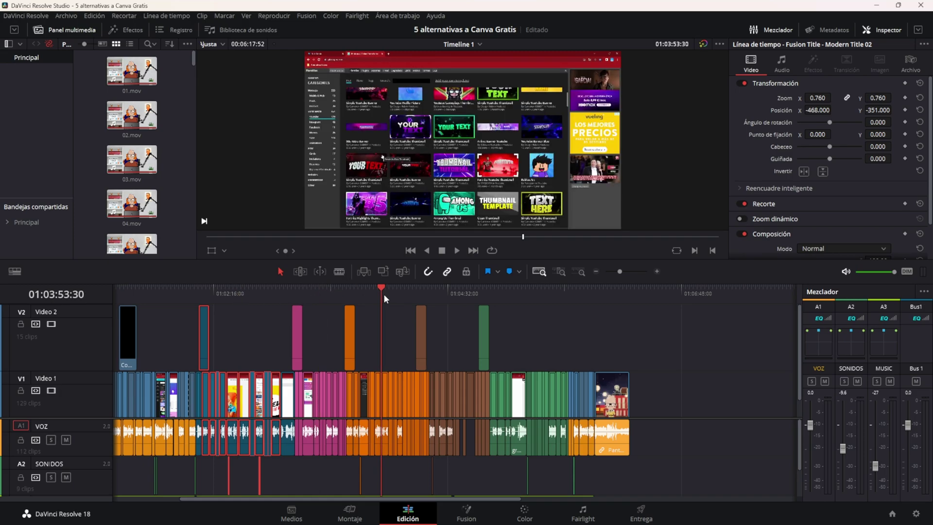
left_click(460, 293)
Zoom the timeline out and in to check the 01:02:55:15, VistaCreate and Adobe Express sections, then clear the selection
left_click_drag(495, 498, 429, 498)
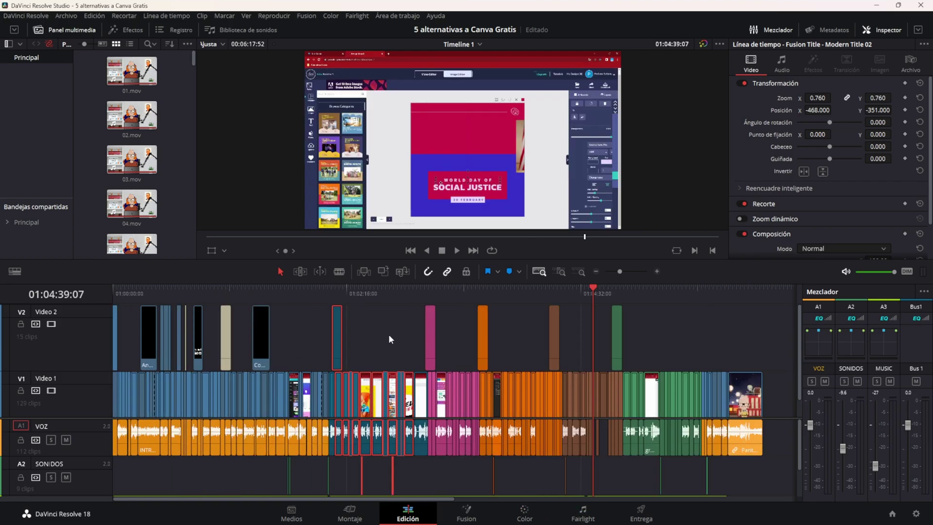
key("ctrl+minus")
left_click(314, 291)
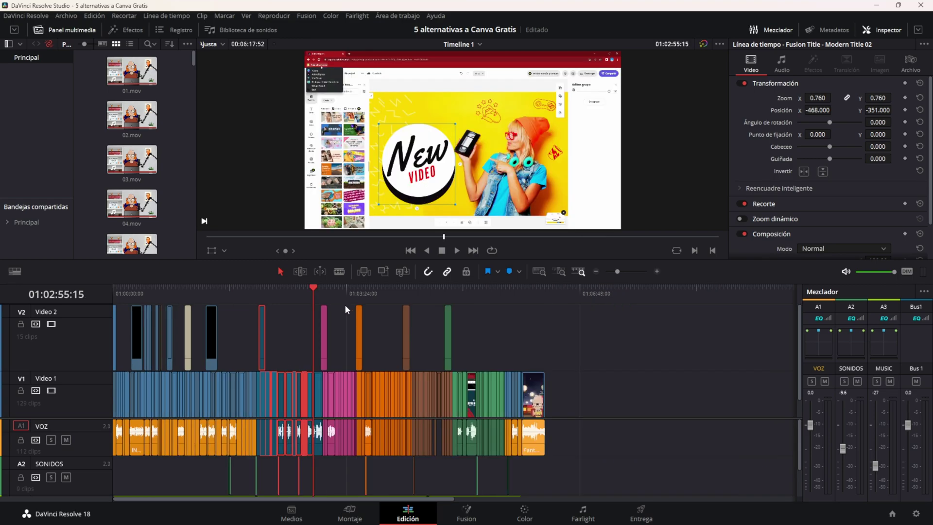
left_click(325, 288)
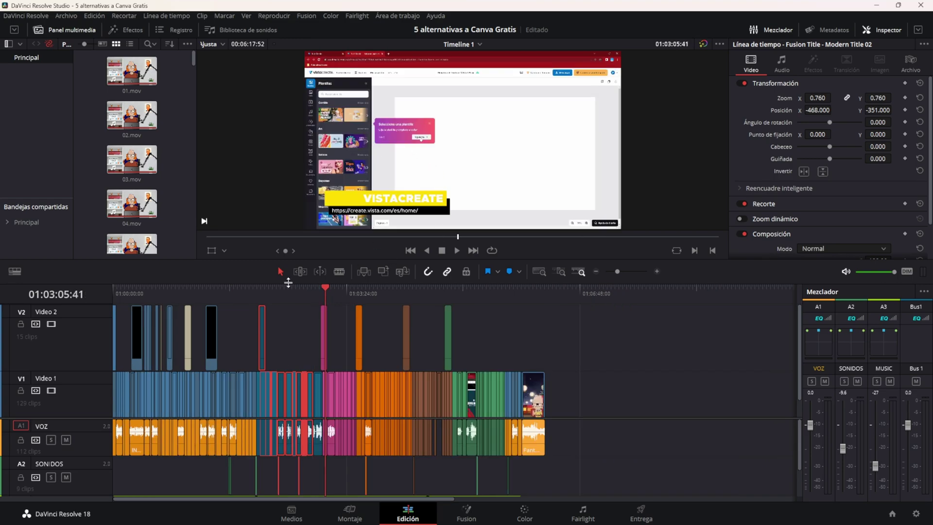
key("ctrl+equal")
key("ctrl+equal")
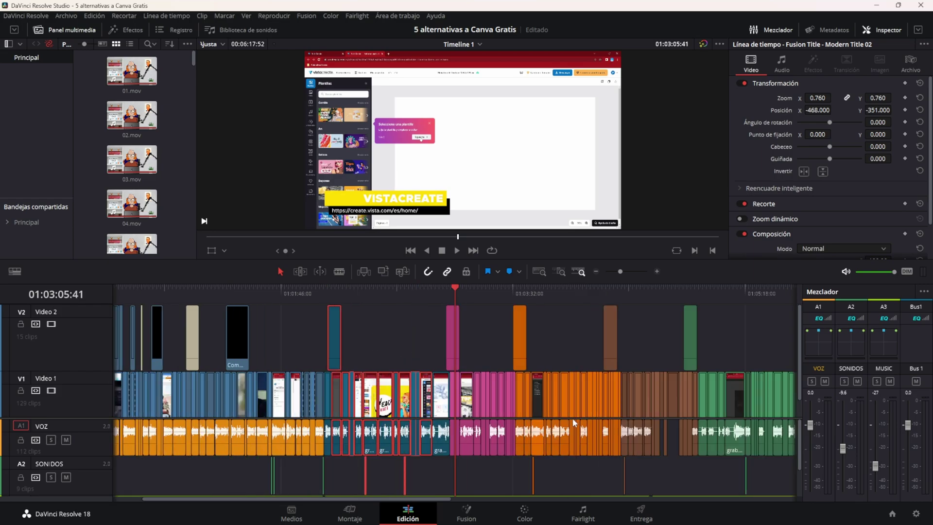
left_click(341, 290)
key("ctrl+equal")
key("ctrl+equal")
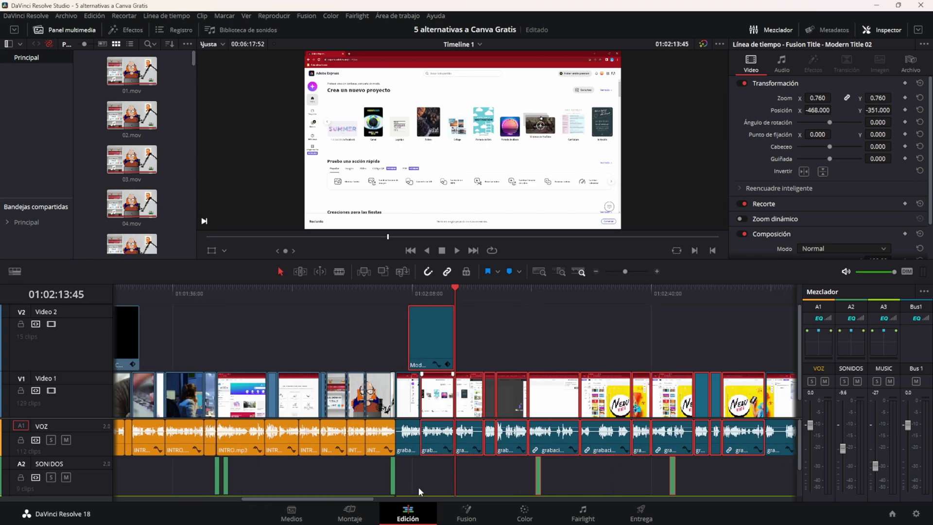
left_click(418, 487)
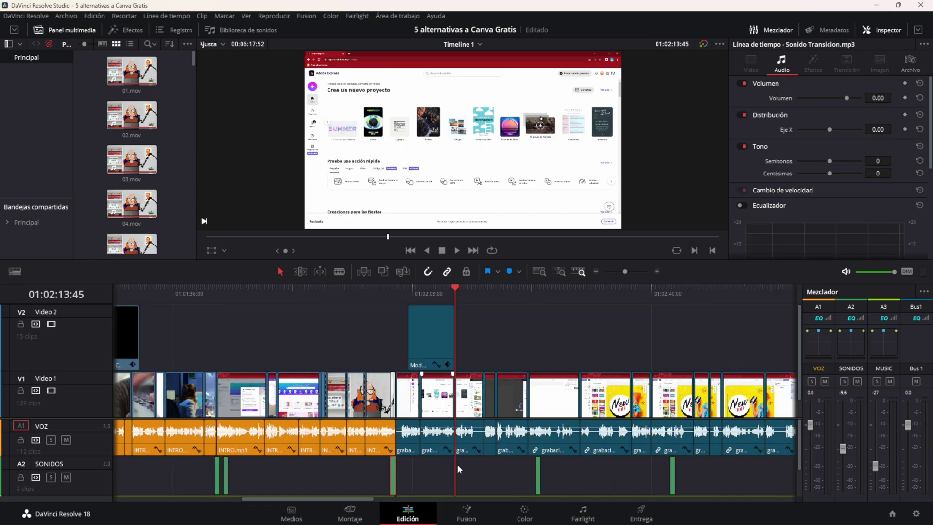
scroll(427, 383, "down", 5)
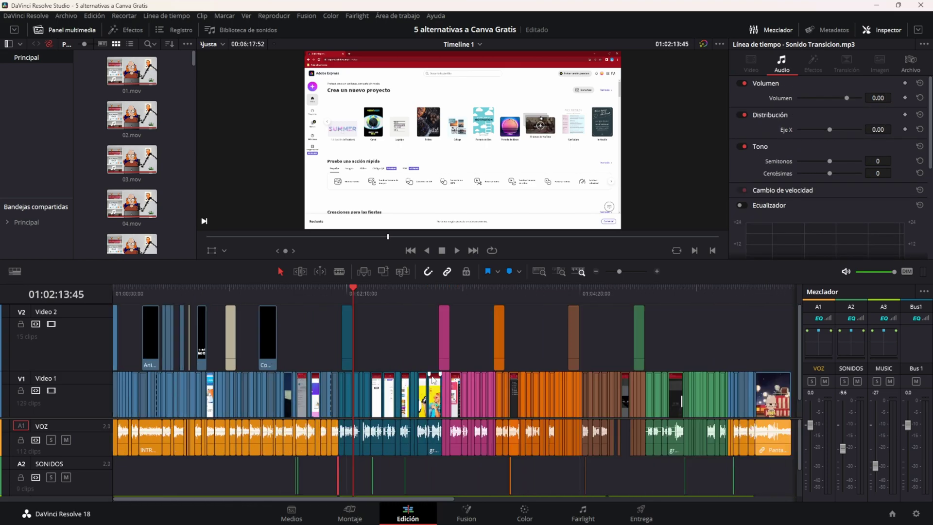
scroll(433, 380, "down", 2)
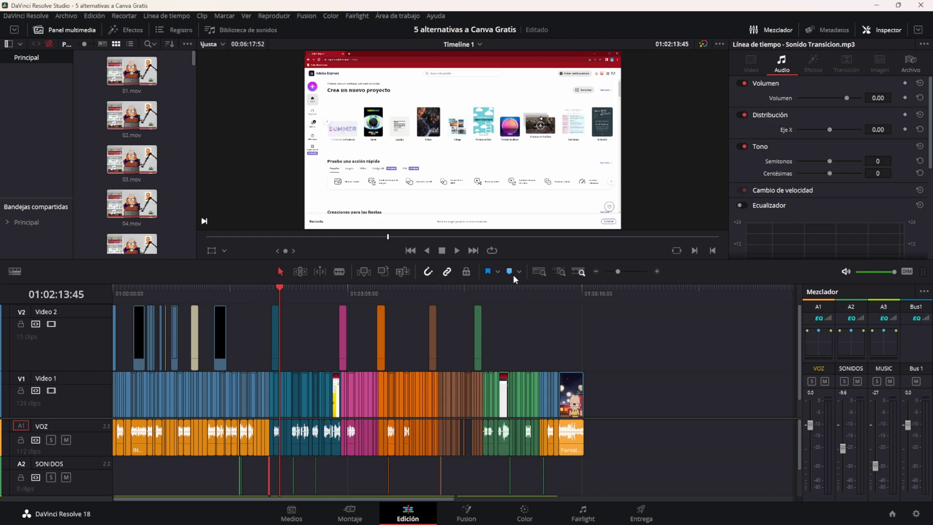
Place a marker at 01:05:18:12 and confirm its settings in the Marcadores dialog
left_click(509, 291)
key("m")
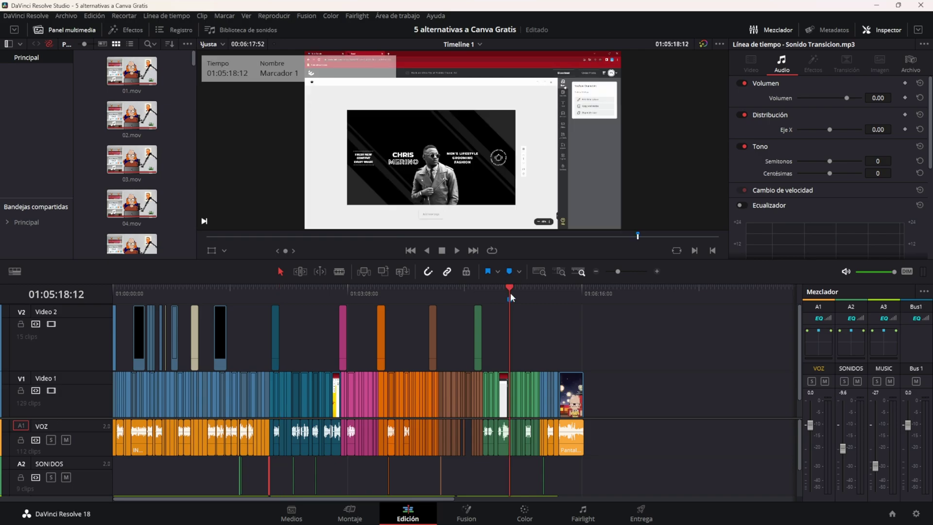
double_click(509, 299)
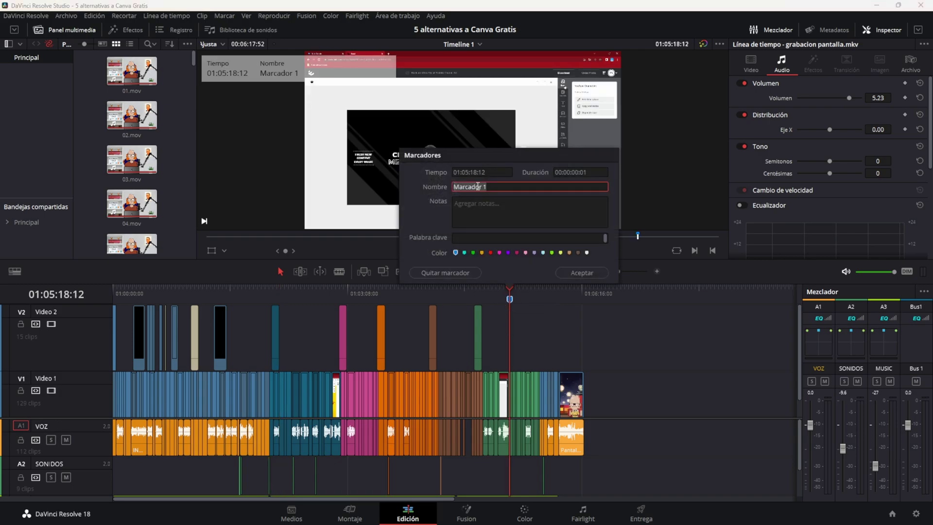
left_click(580, 272)
Play back from 01:04:48 and stop on the blue marker
left_click(472, 287)
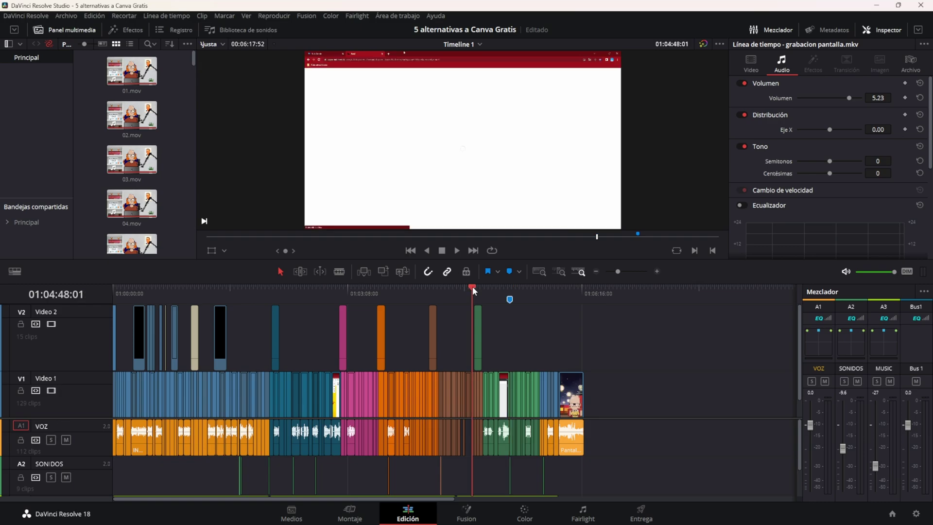
key("space")
left_click(509, 298)
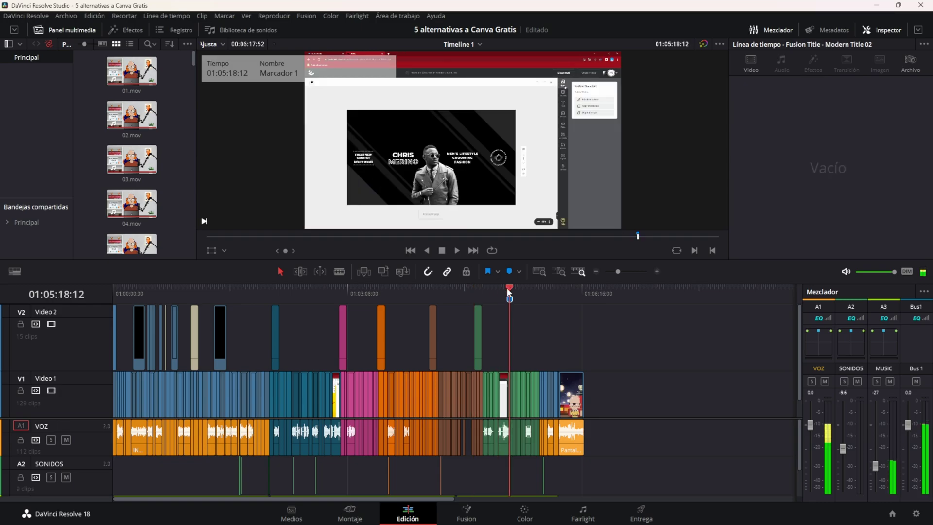